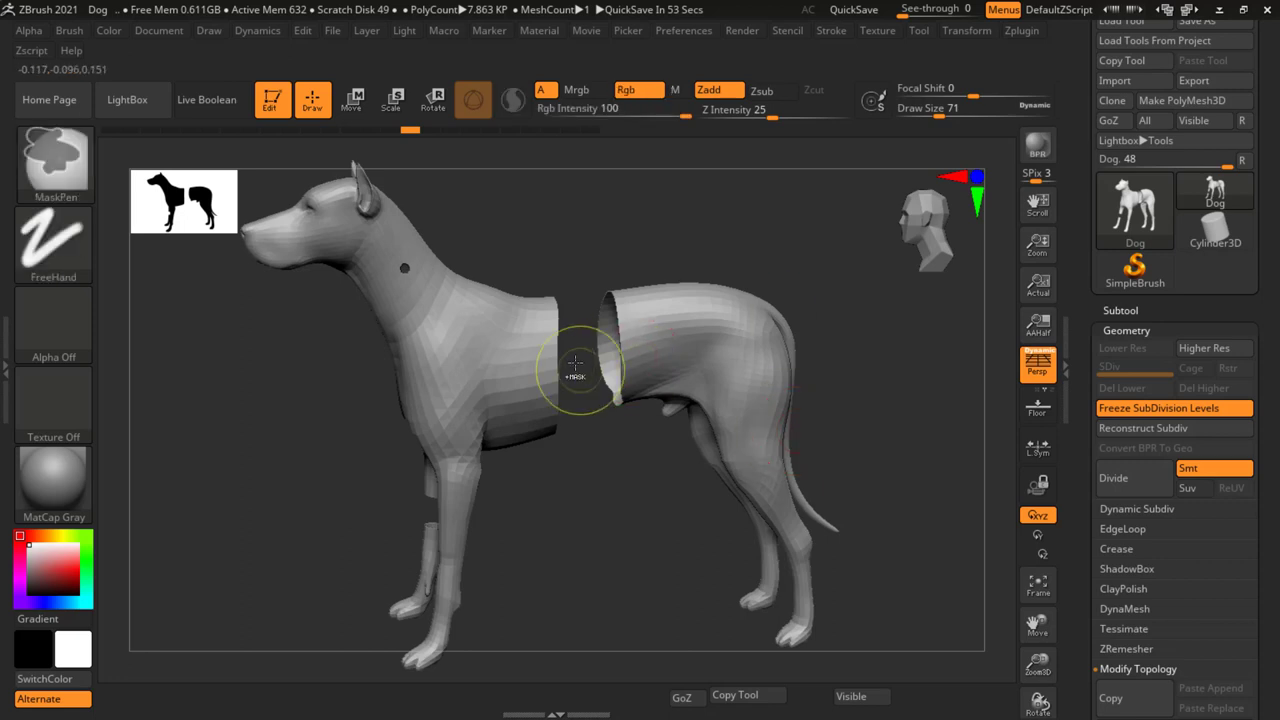
Dismiss the project browser and orbit the dog to look at the gap between its halves.
left_click(127, 100)
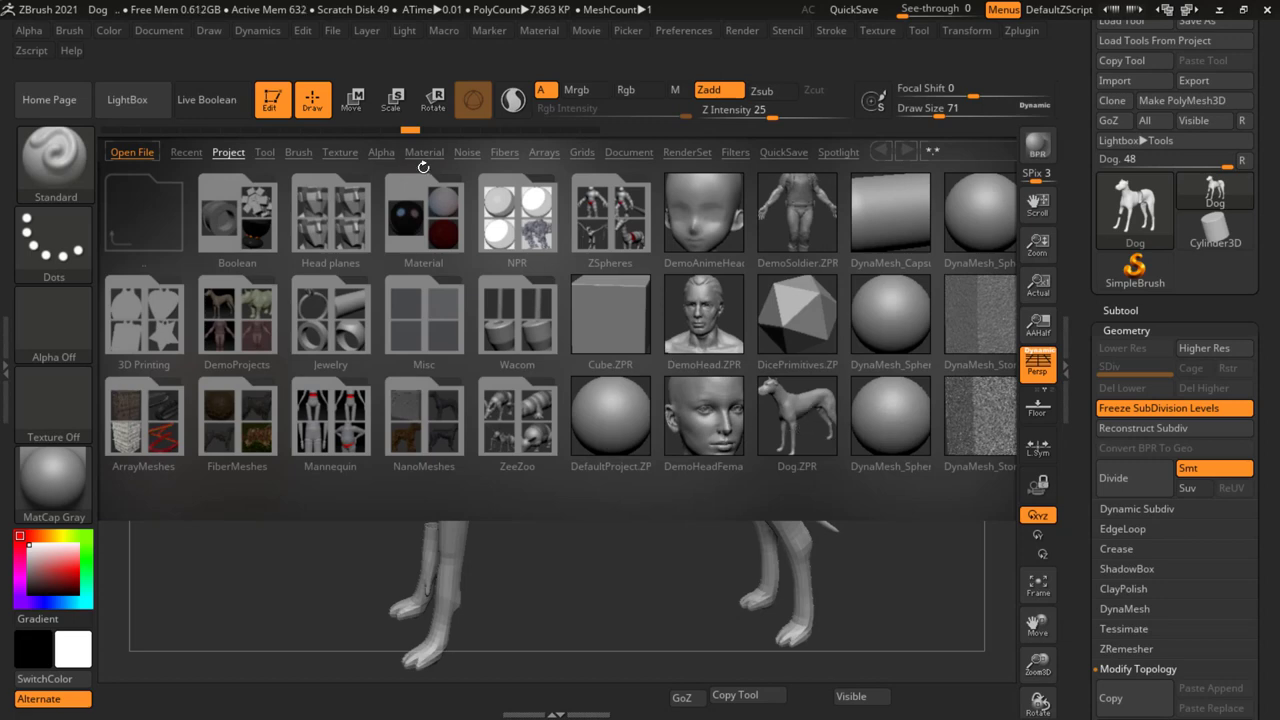
left_click(127, 100)
right_click_drag(457, 309, 500, 350, "ctrl")
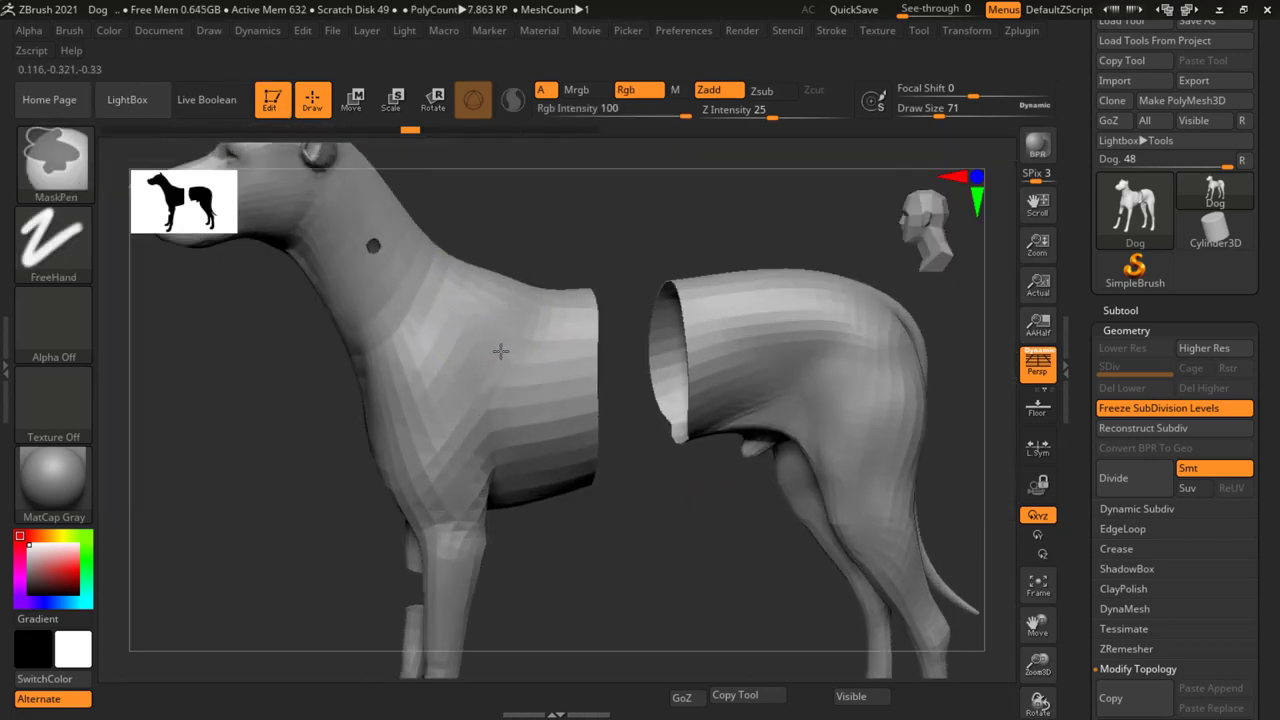
mouse_move(663, 489)
right_mouse_down()
mouse_move(652, 410)
mouse_move(670, 421)
mouse_move(414, 386)
mouse_move(543, 387)
right_mouse_up()
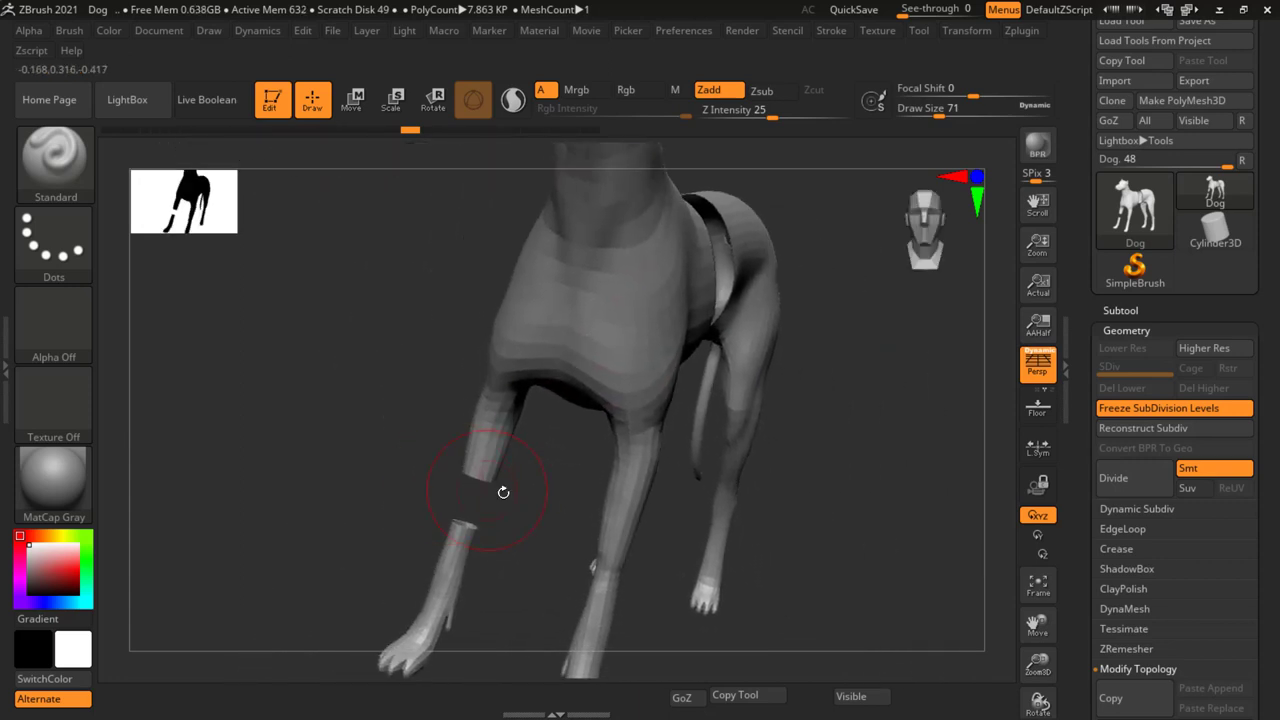
mouse_move(503, 492)
right_mouse_down()
mouse_move(709, 392)
mouse_move(705, 375)
right_mouse_up()
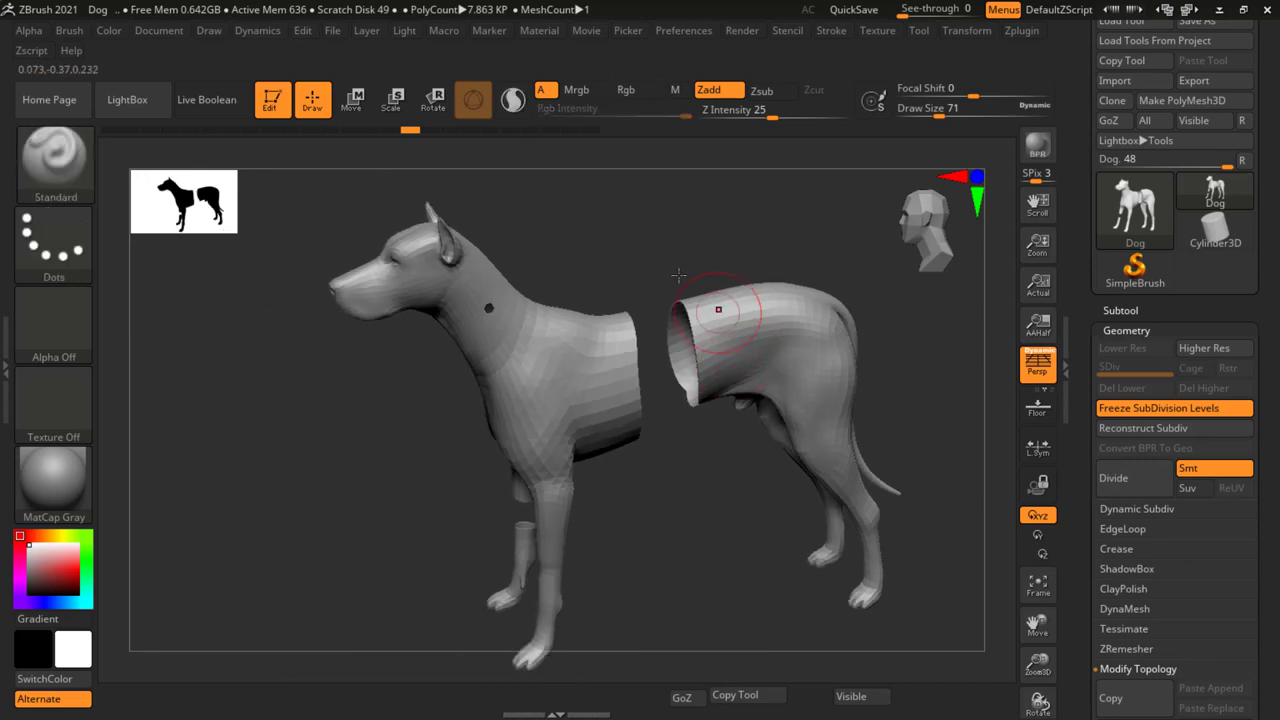
Zoom in with both cut openings facing the camera and bring up the brush palette.
mouse_move(663, 357)
right_mouse_down("ctrl")
mouse_move(668, 398)
mouse_move(617, 338)
right_mouse_up("ctrl")
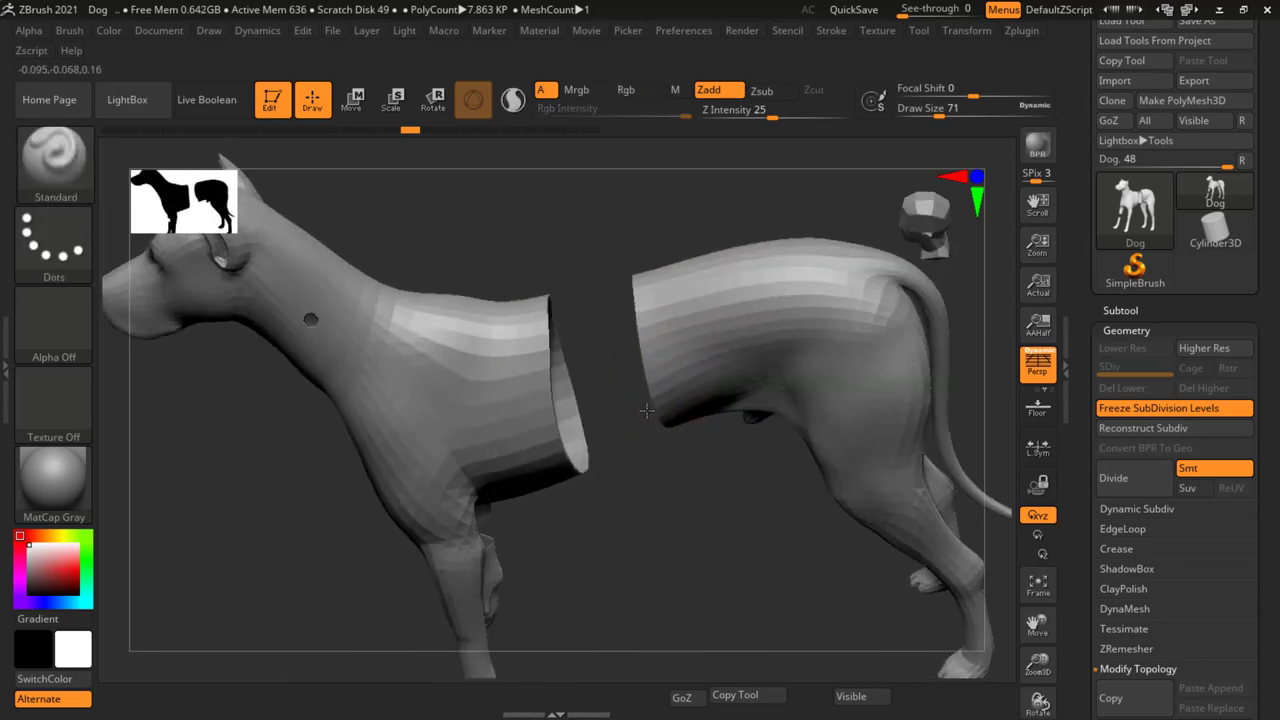
mouse_move(589, 410)
right_mouse_down()
mouse_move(622, 322)
mouse_move(631, 392)
right_mouse_up()
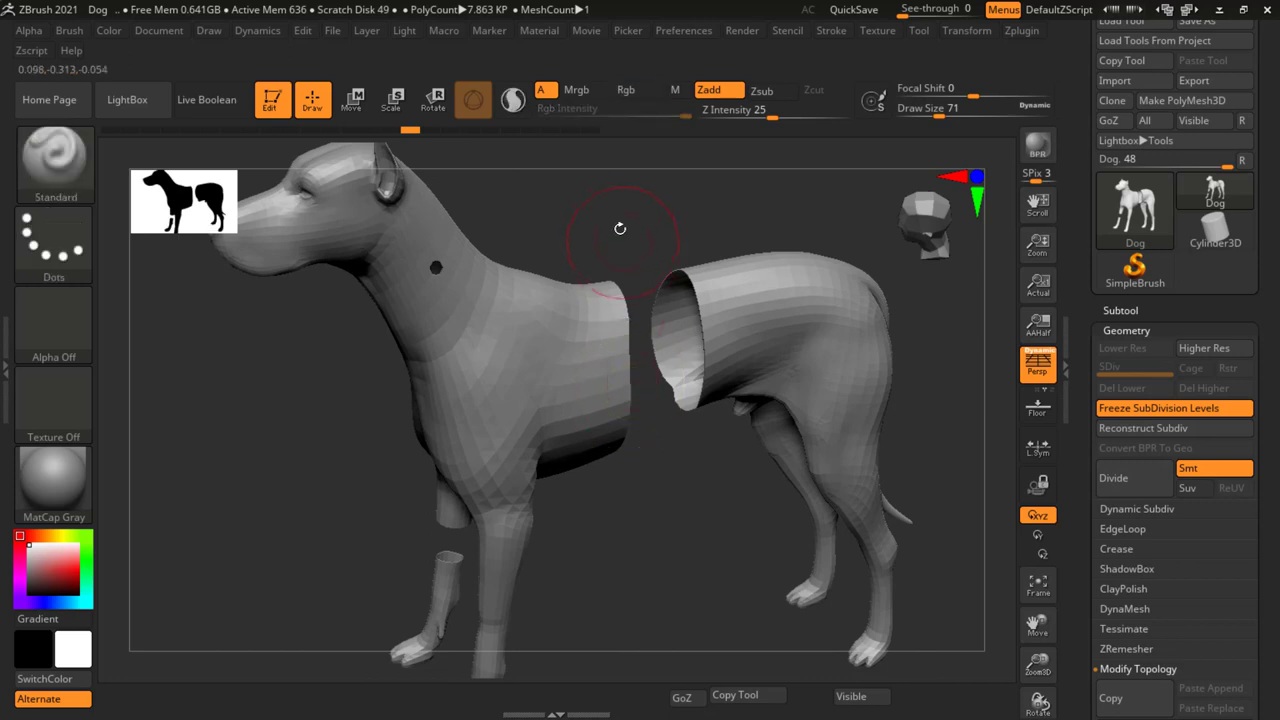
mouse_move(612, 228)
right_mouse_down()
mouse_move(632, 259)
mouse_move(653, 252)
mouse_move(494, 307)
mouse_move(725, 407)
mouse_move(592, 355)
mouse_move(623, 291)
mouse_move(528, 347)
mouse_move(568, 276)
right_mouse_up()
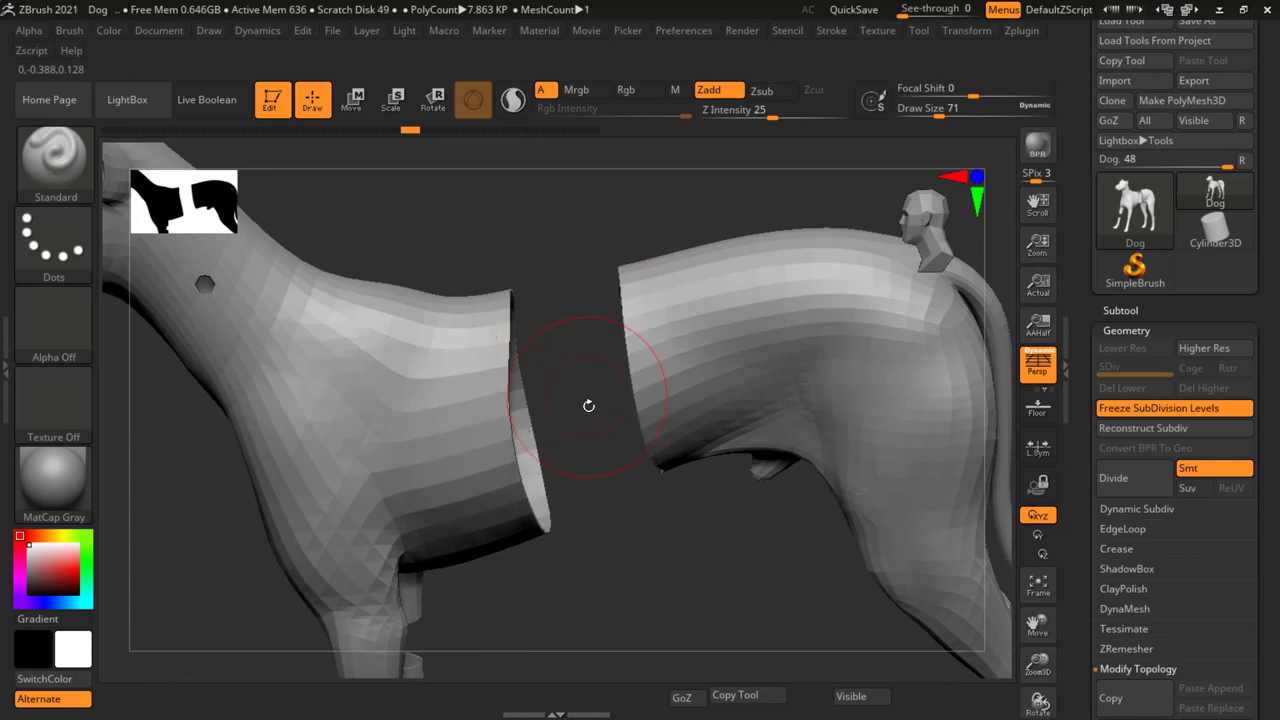
right_click_drag(564, 448, 640, 360)
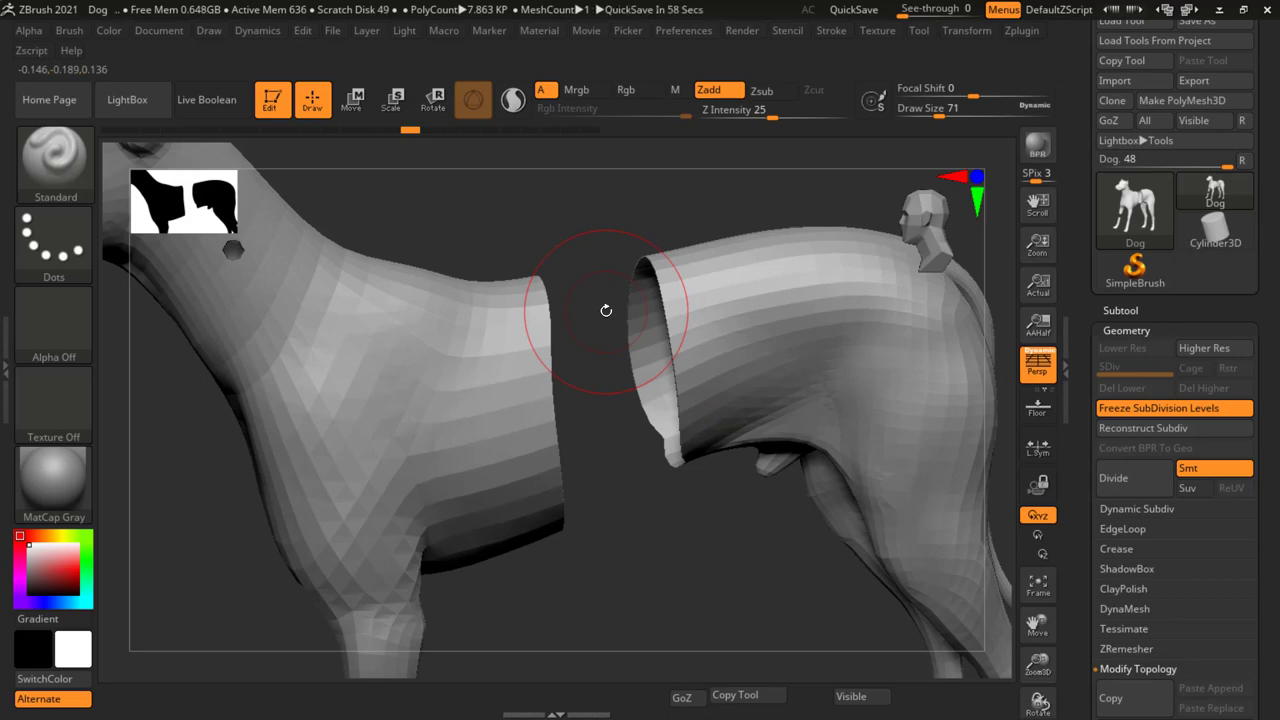
key("b")
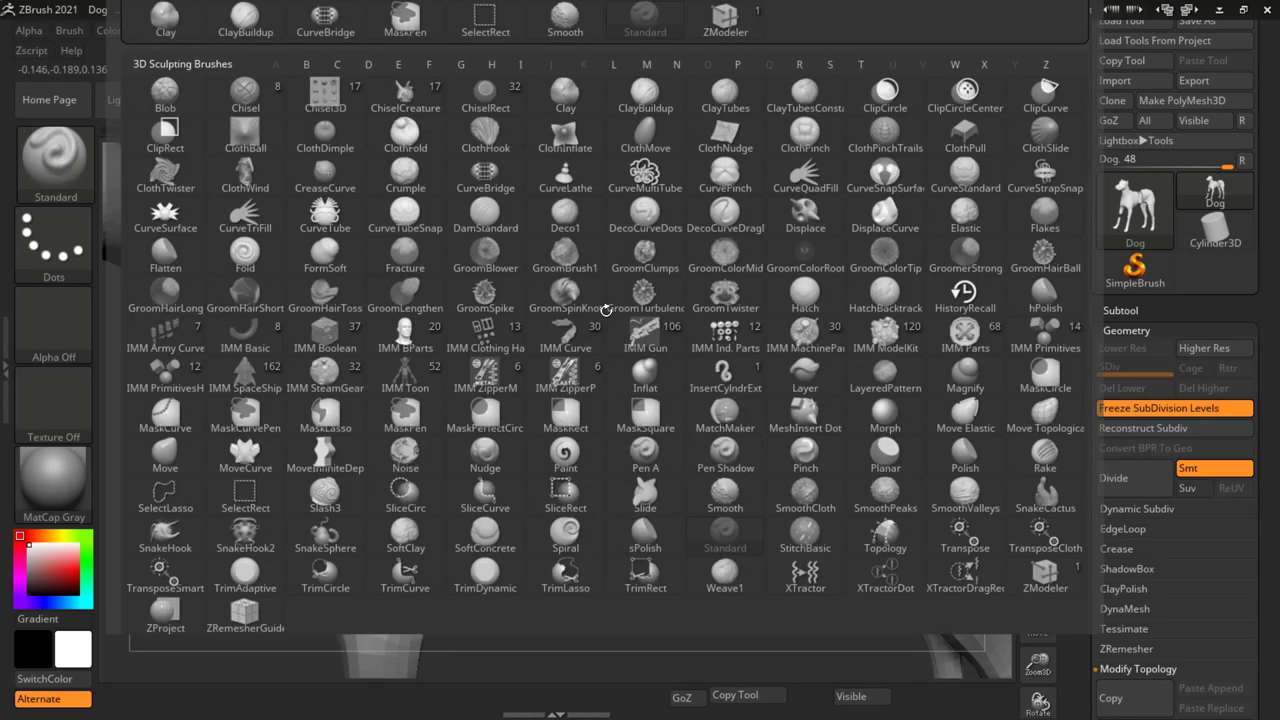
Filter the brush palette to C brushes and pick CurveBridge.
key("c")
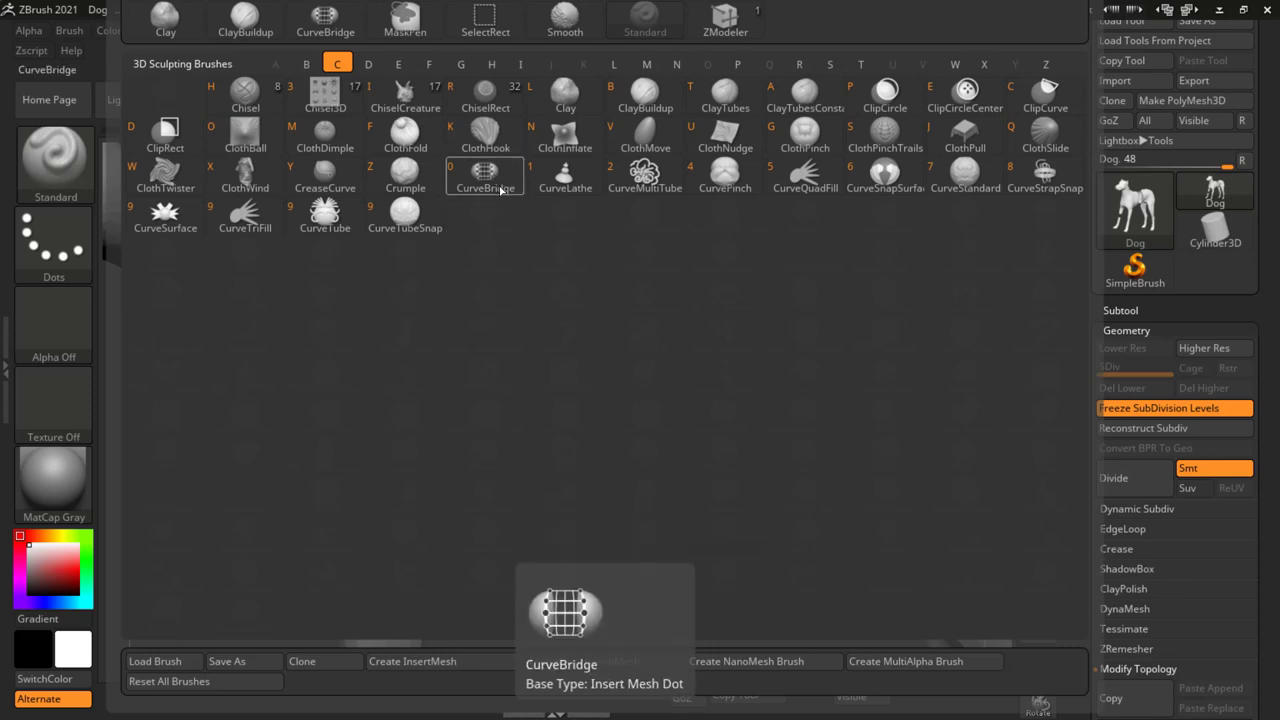
left_click(490, 181)
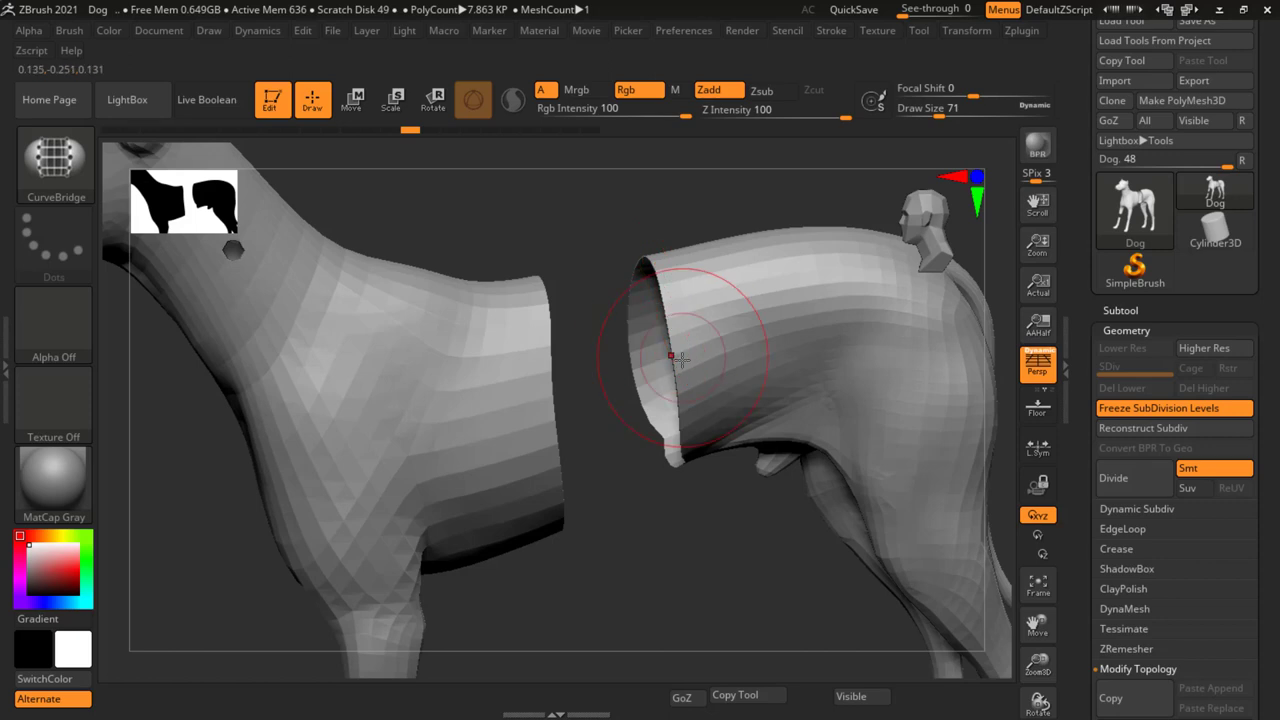
Frame the front half's open rim and lower the brush size to 7.
right_click_drag(685, 313, 689, 303)
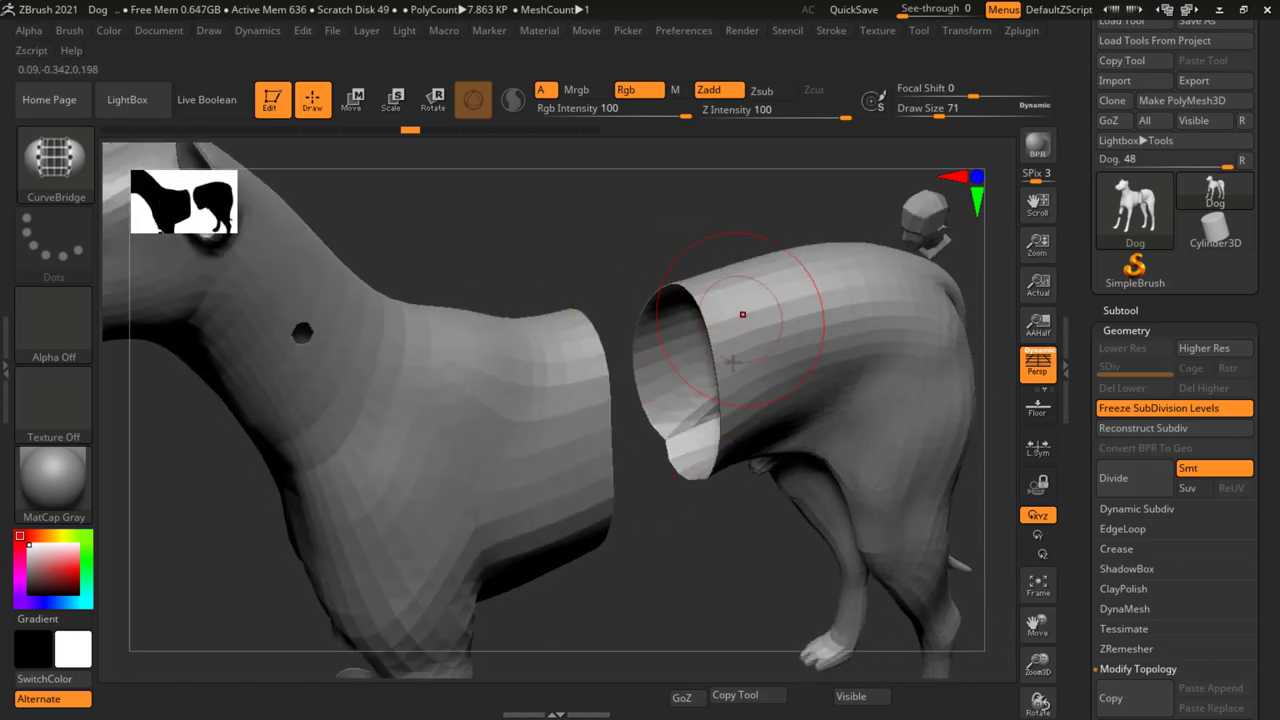
left_click_drag(667, 498, 593, 527)
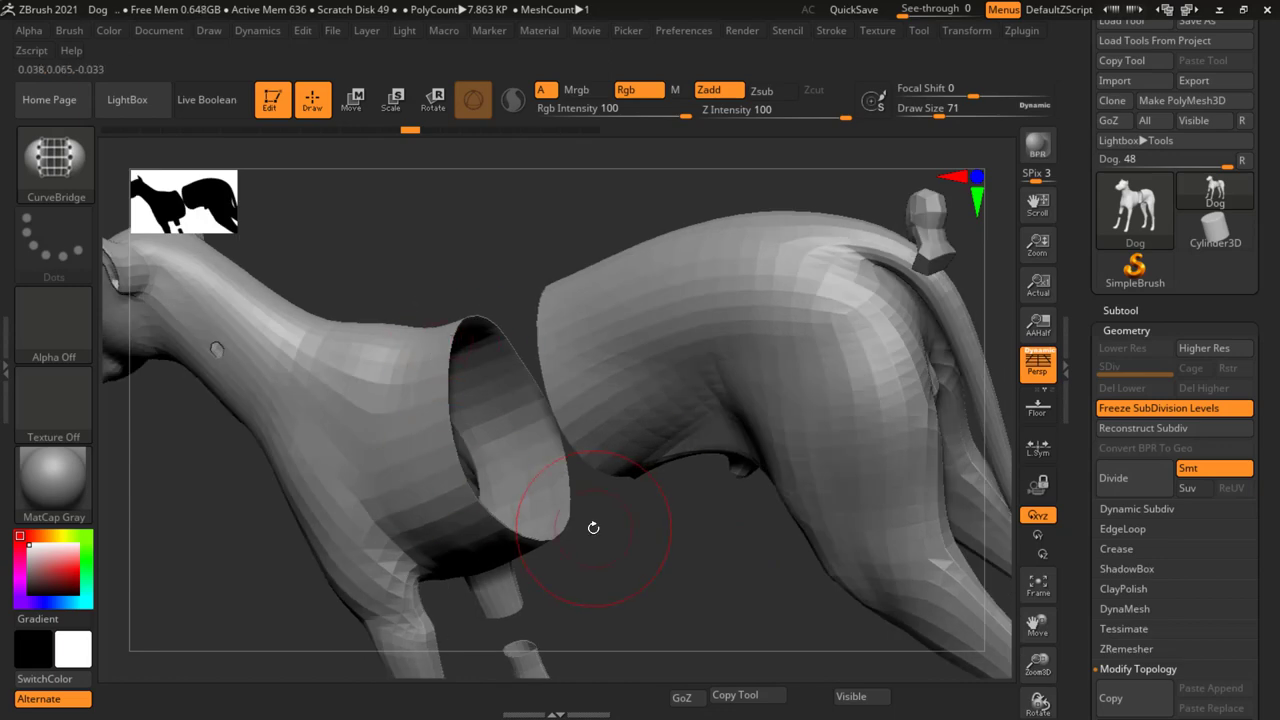
mouse_move(589, 492)
right_mouse_down()
mouse_move(666, 531)
mouse_move(660, 426)
right_mouse_up()
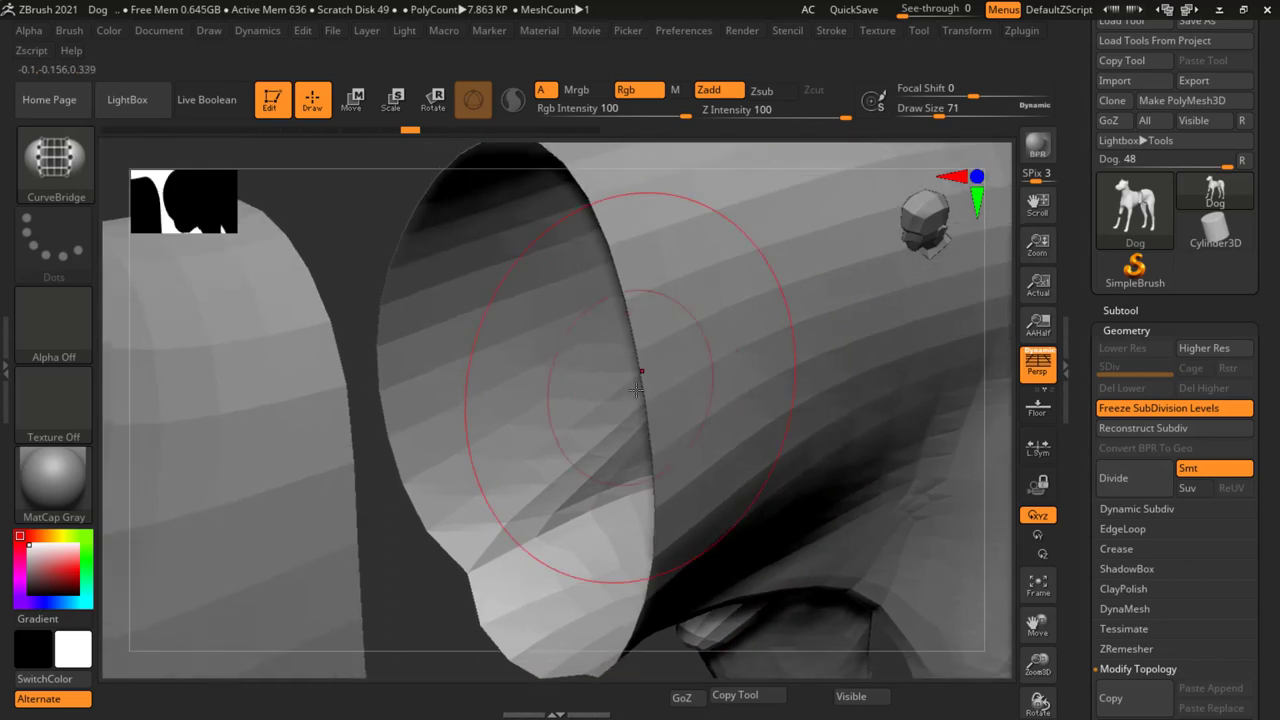
left_click(640, 420)
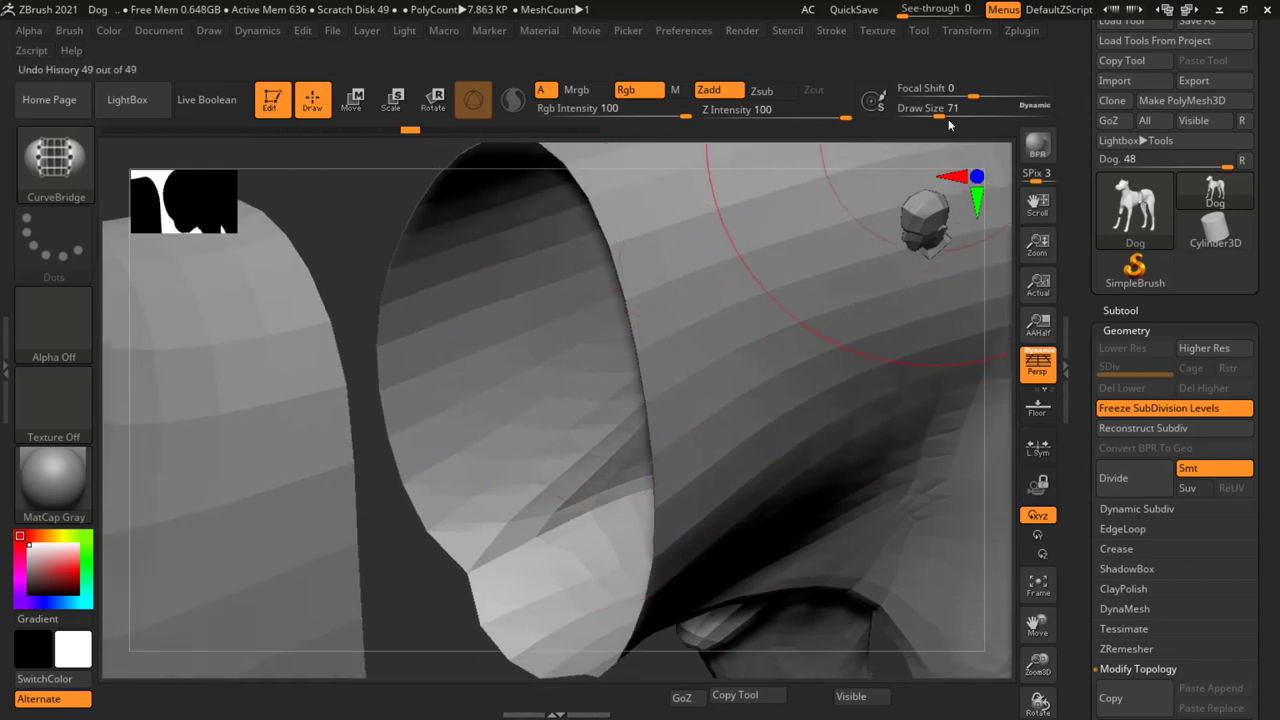
left_click(920, 110)
type("2")
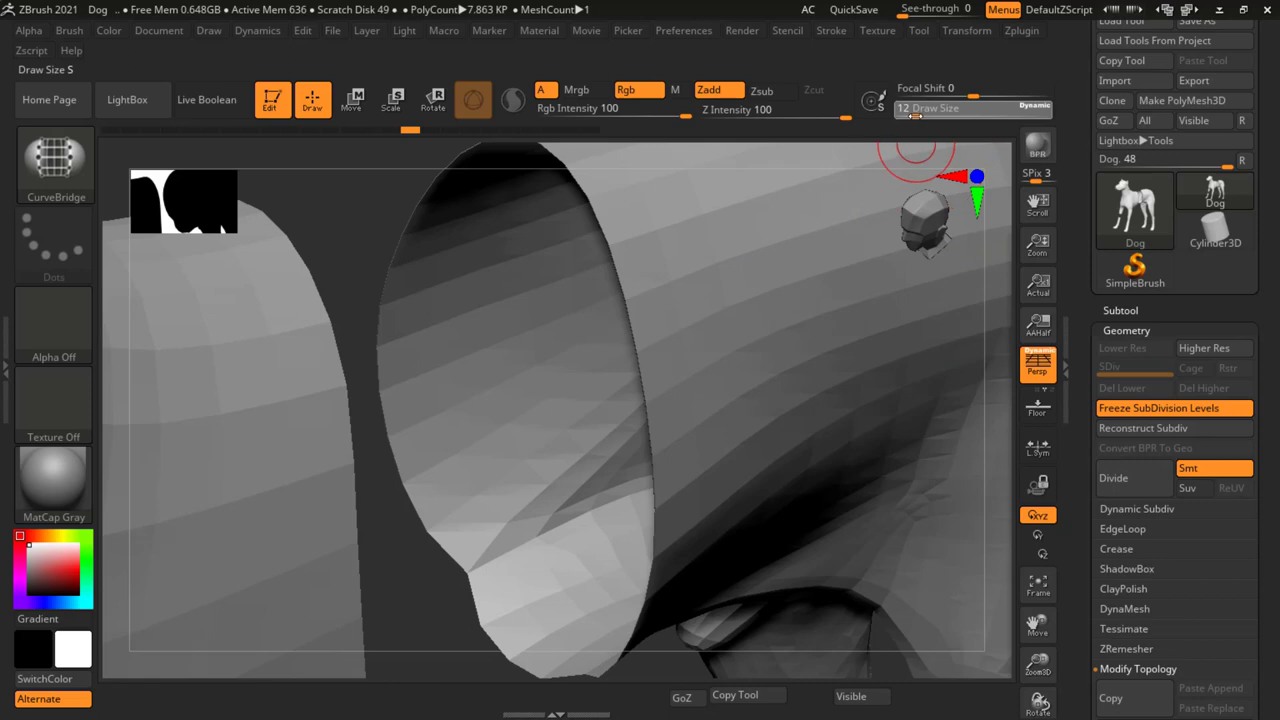
type("27")
key("Return")
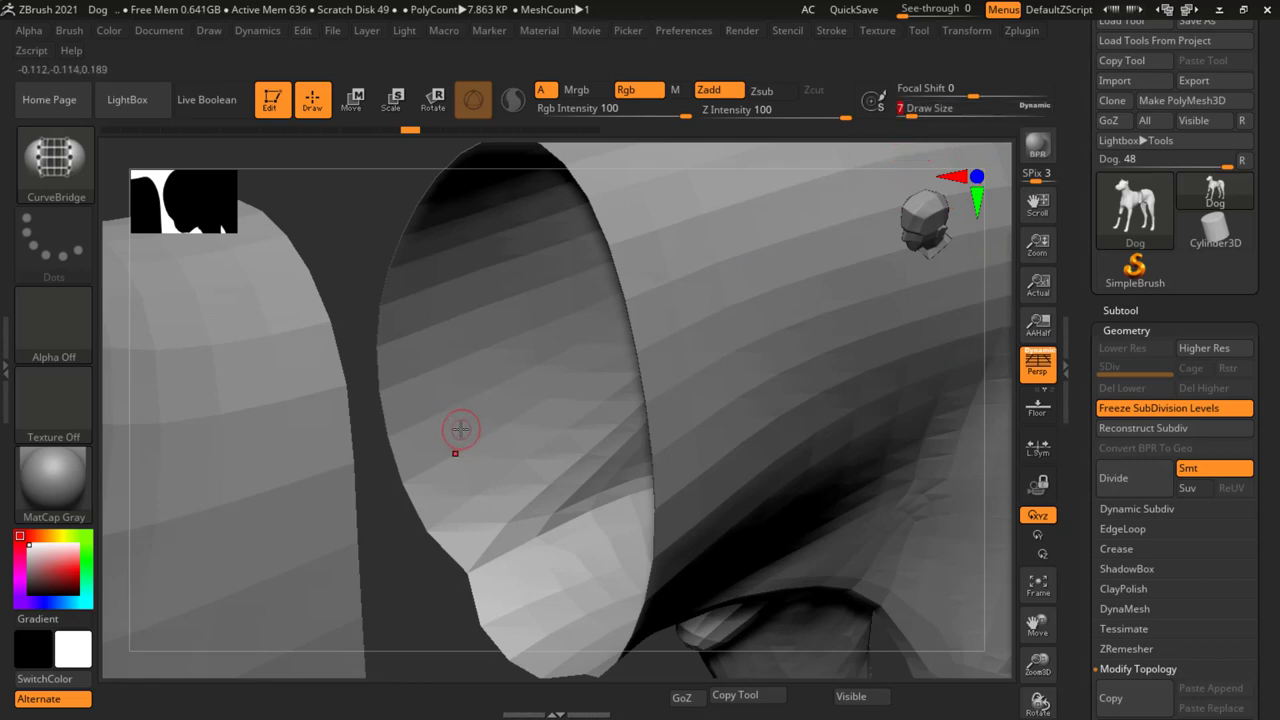
Trace a curve around the front opening's edge loop, discarding and retrying the attempt.
mouse_move(580, 337)
right_mouse_down("ctrl")
mouse_move(603, 347)
mouse_move(610, 320)
right_mouse_up("ctrl")
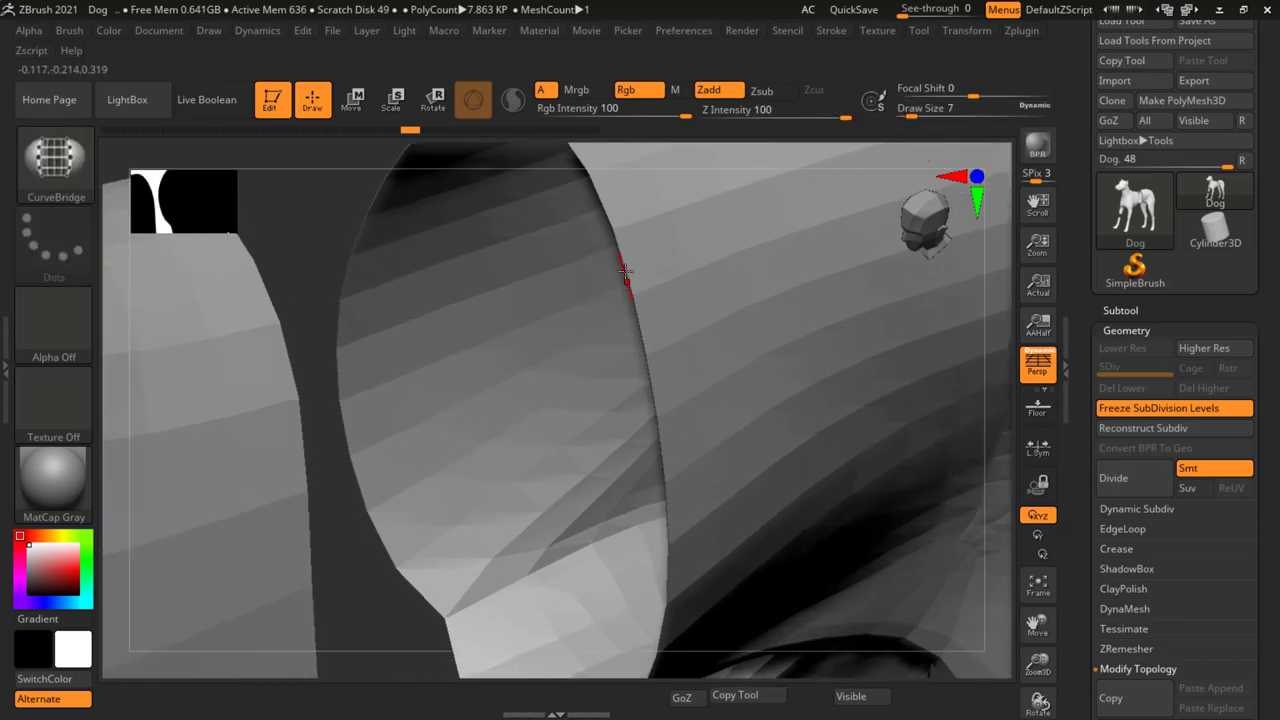
left_click_drag(618, 250, 621, 270)
left_click(623, 263)
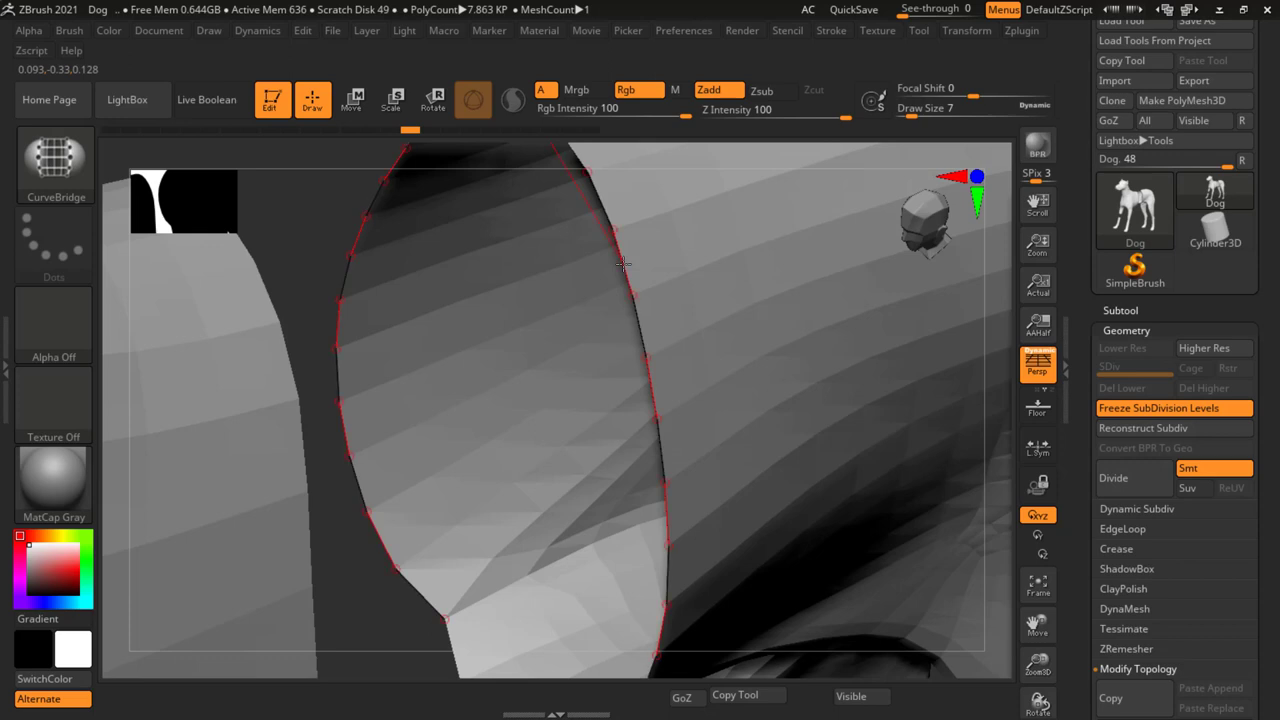
left_click(623, 263)
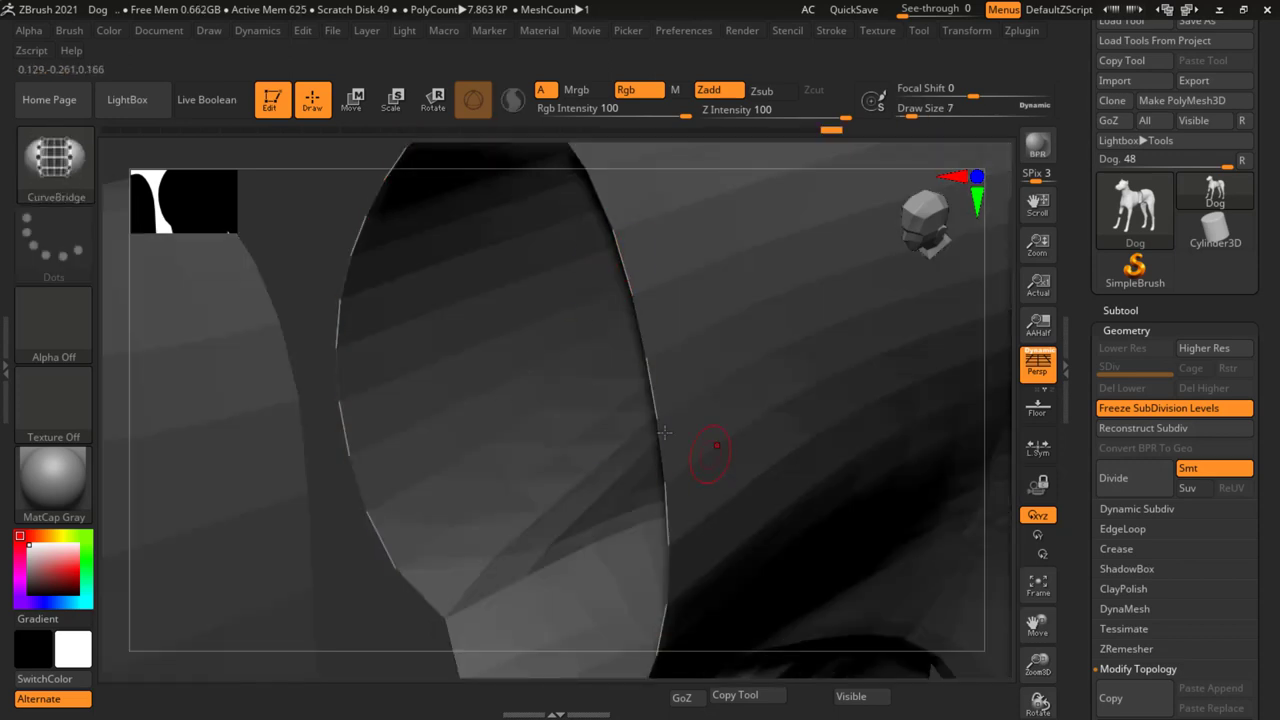
left_click_drag(760, 348, 691, 340)
key("ctrl")
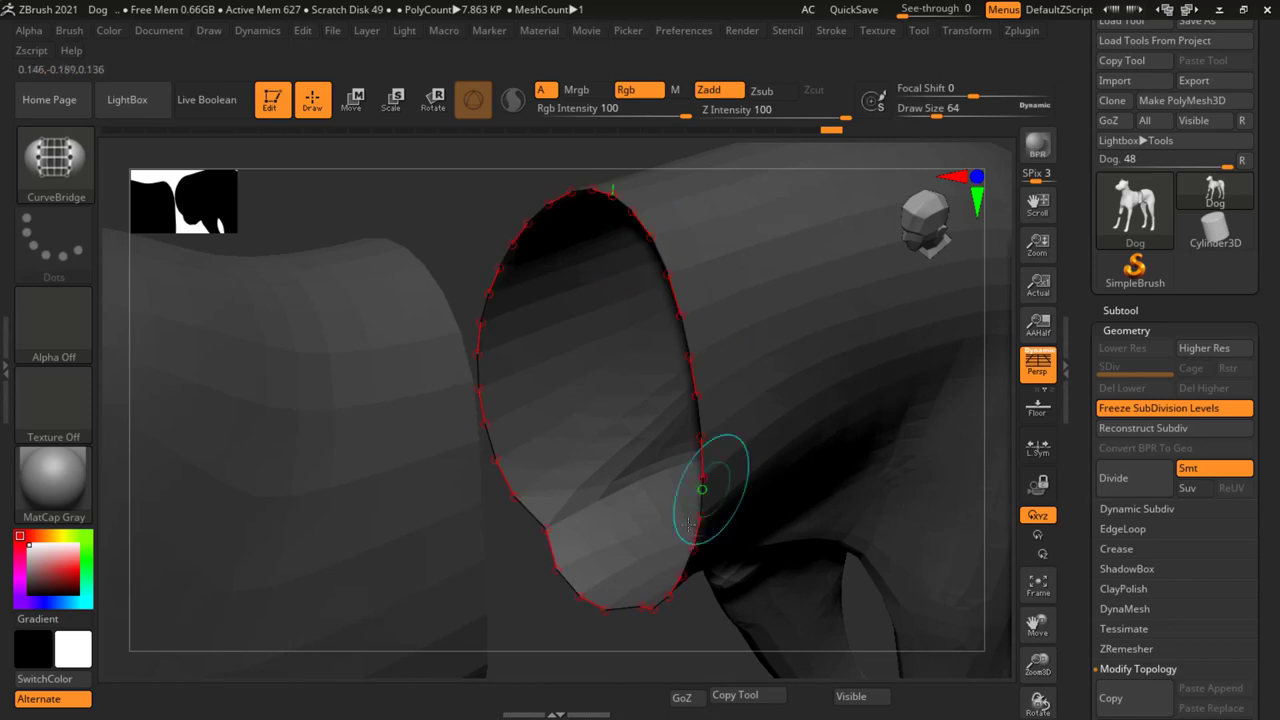
left_click(508, 294)
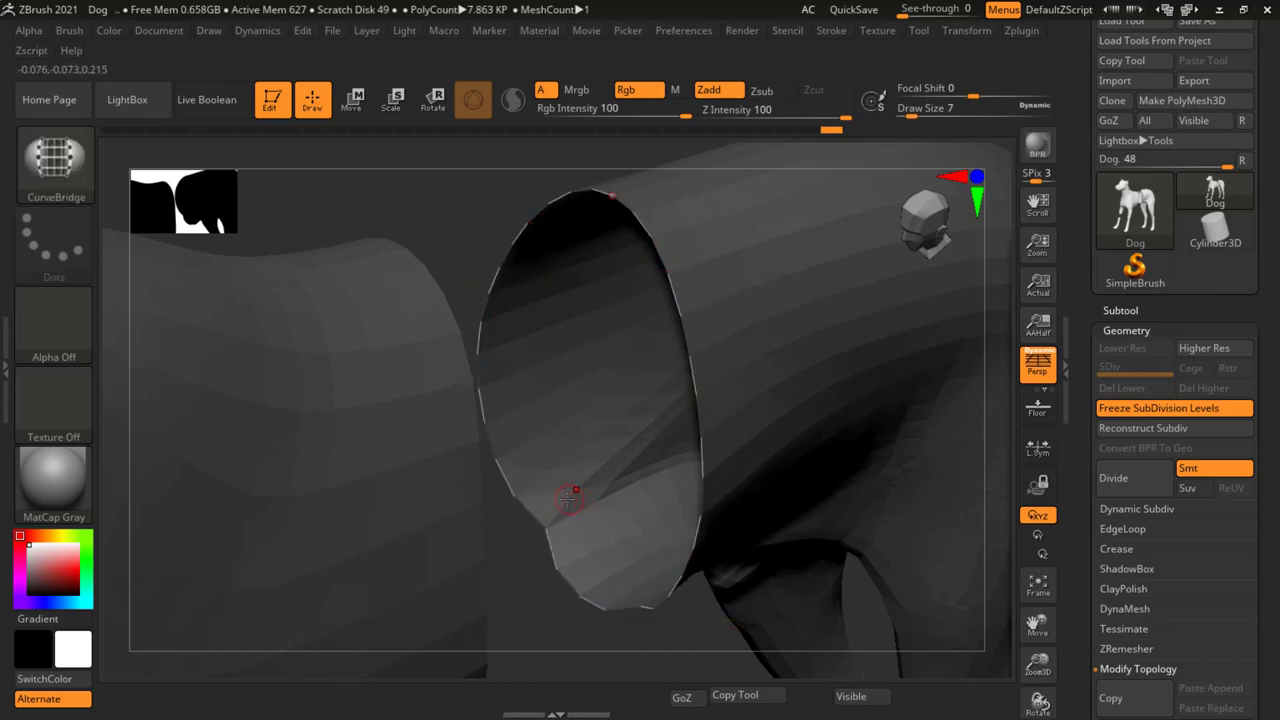
Trace the other opening's edge loop to build the torso bridge, then zoom out.
right_click_drag(580, 502, 522, 512)
right_click_drag(243, 443, 508, 374)
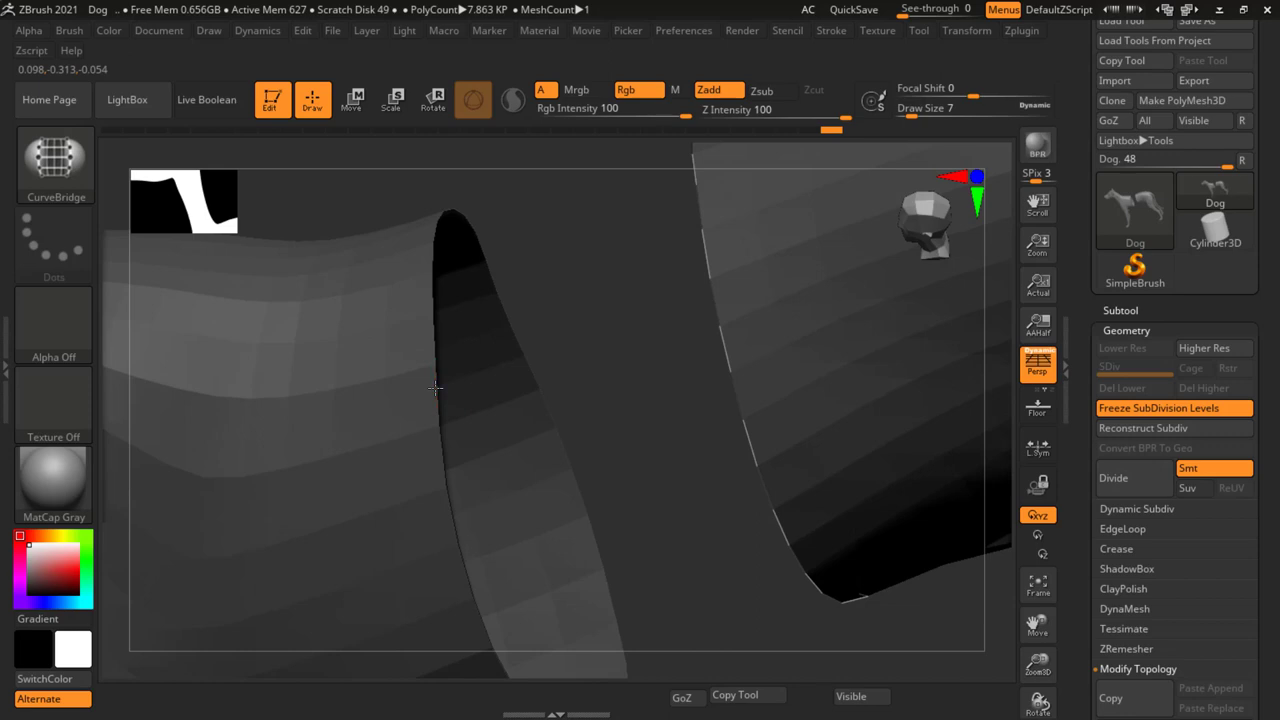
left_click(436, 388)
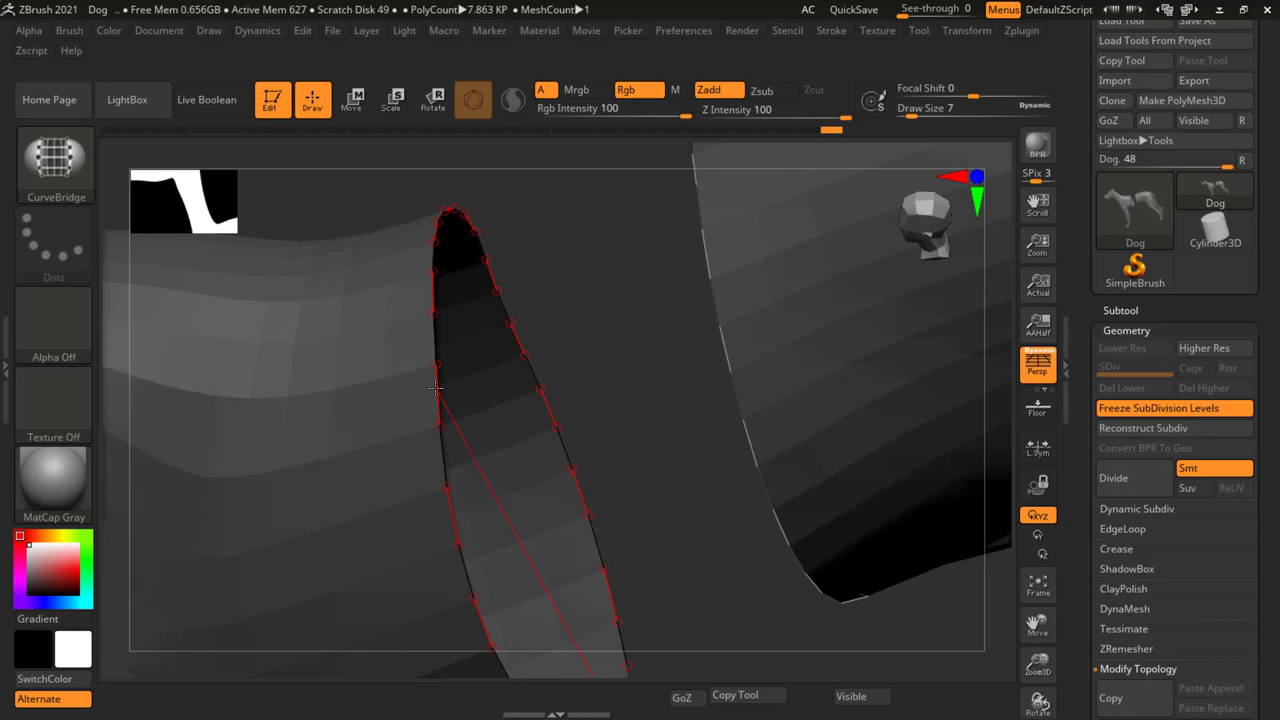
left_click(427, 393)
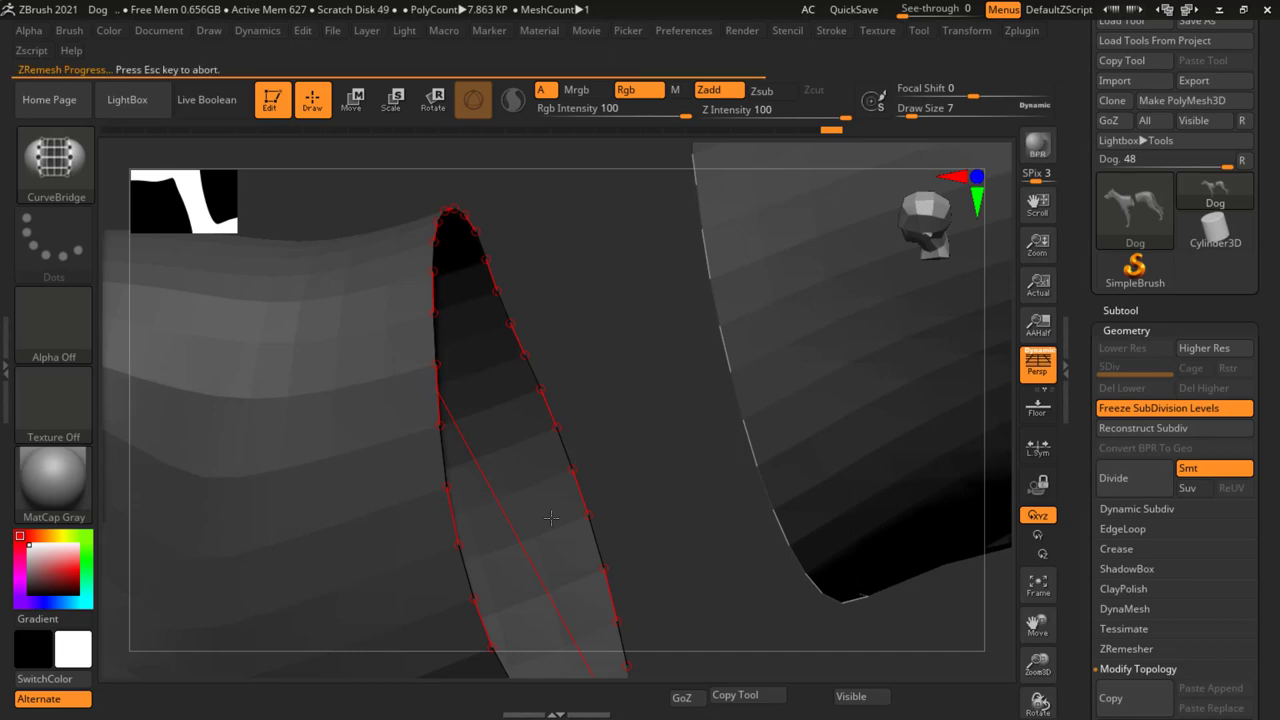
scroll(805, 573, "down", 3)
scroll(805, 573, "down", 3)
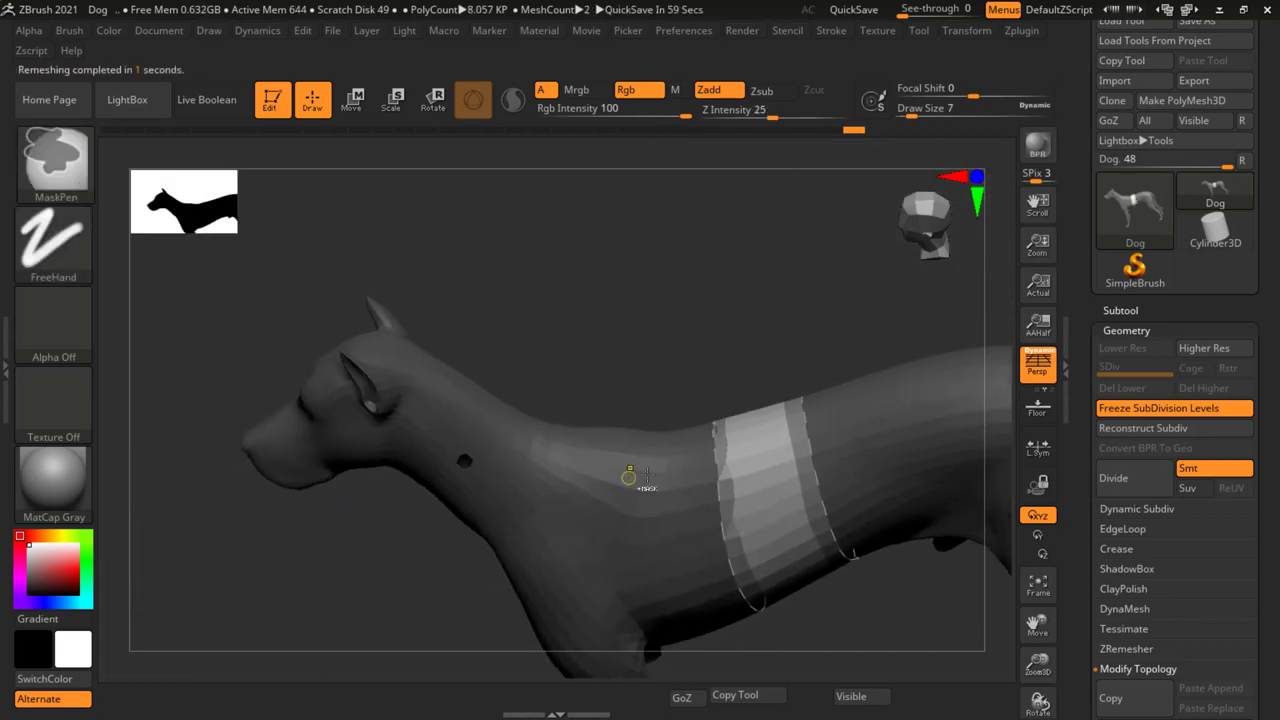
left_click_drag(693, 360, 790, 522)
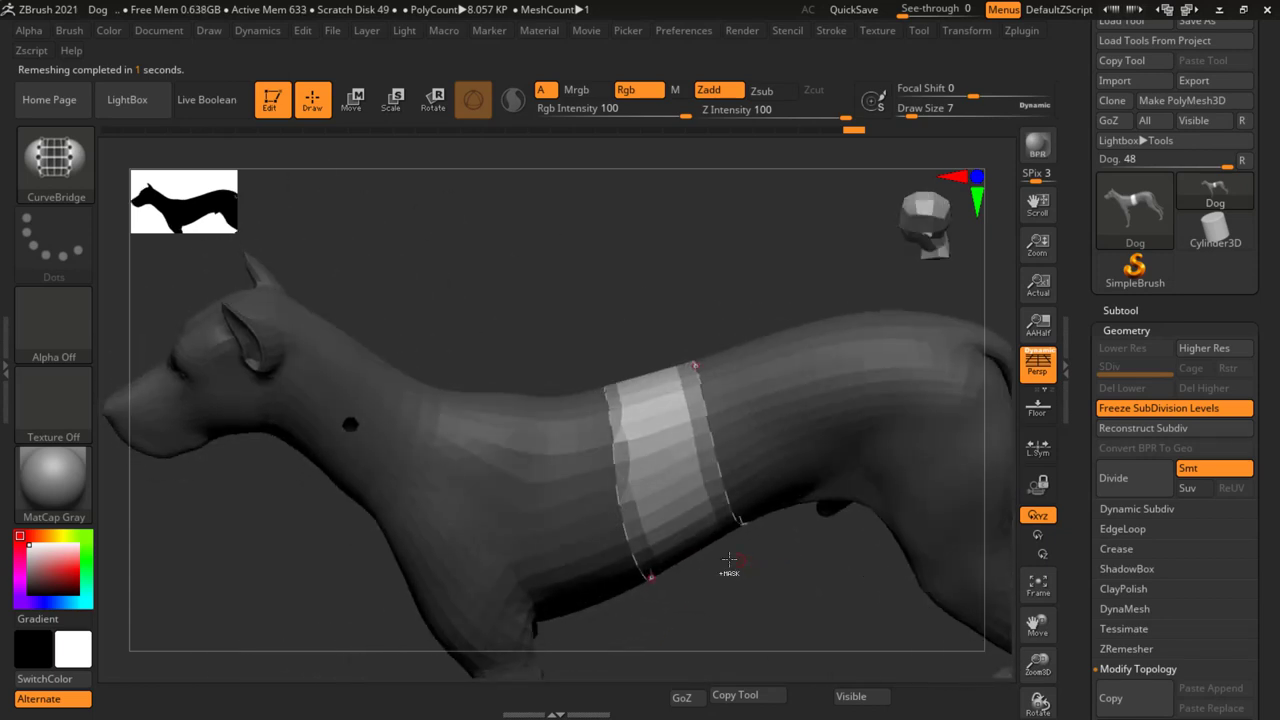
right_click_drag(790, 522, 756, 600, "ctrl")
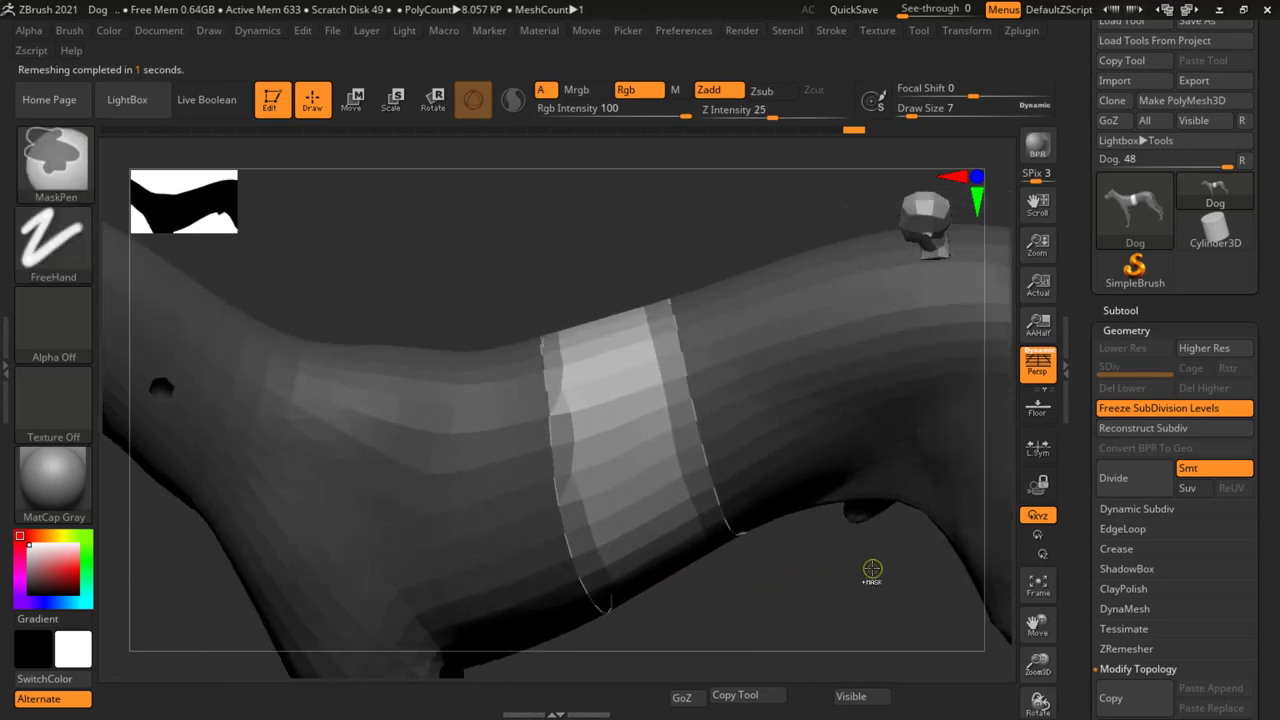
right_click_drag(869, 563, 869, 549, "ctrl")
right_click_drag(766, 527, 726, 500, "ctrl")
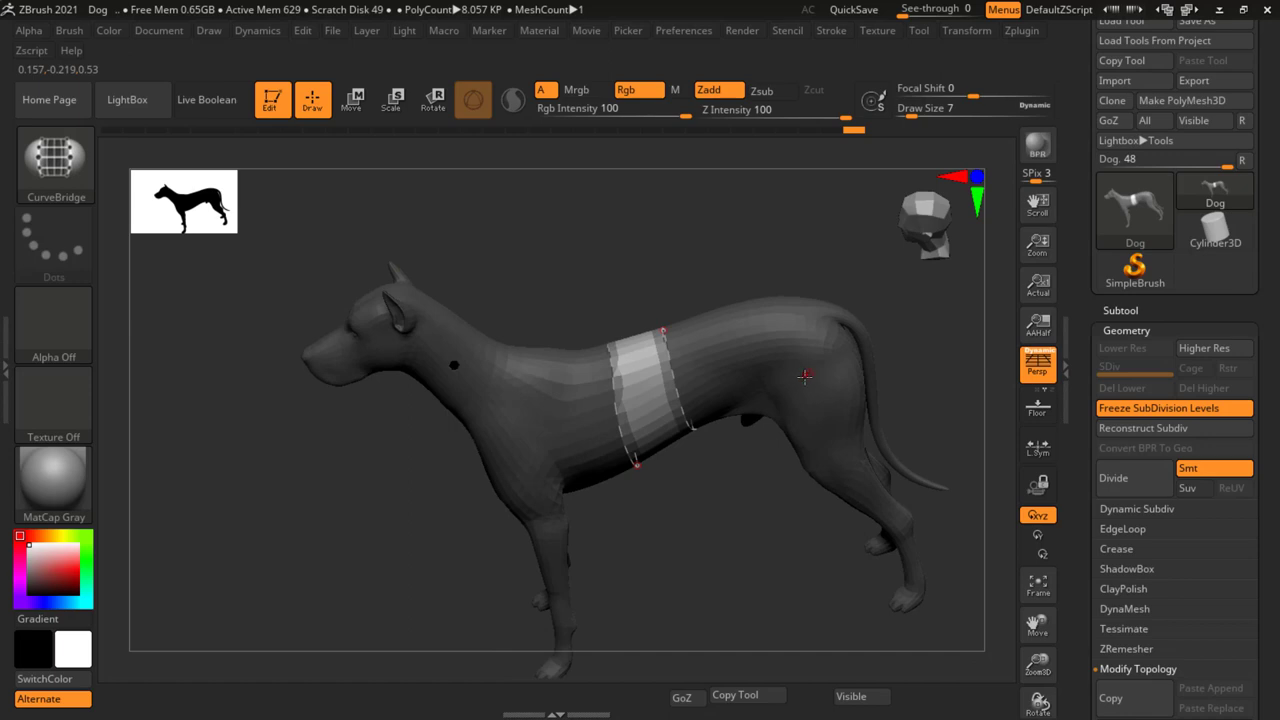
left_click(686, 408)
left_click(632, 384)
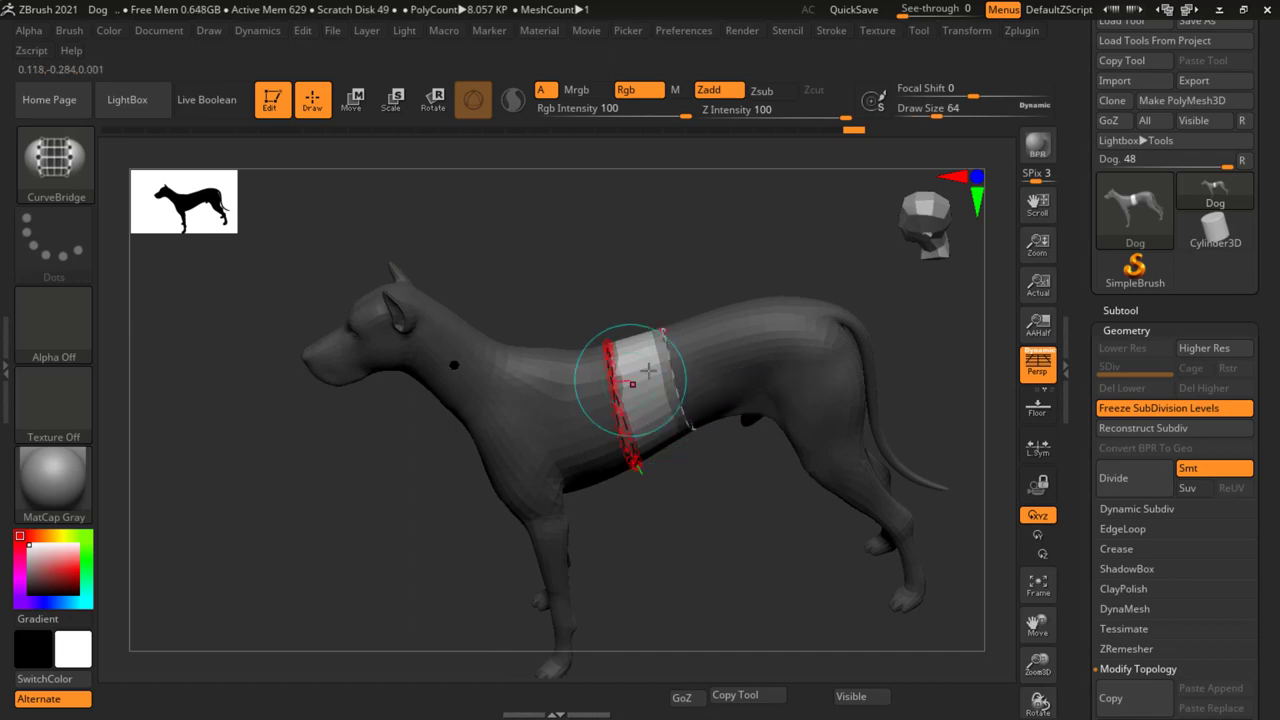
left_click(661, 419)
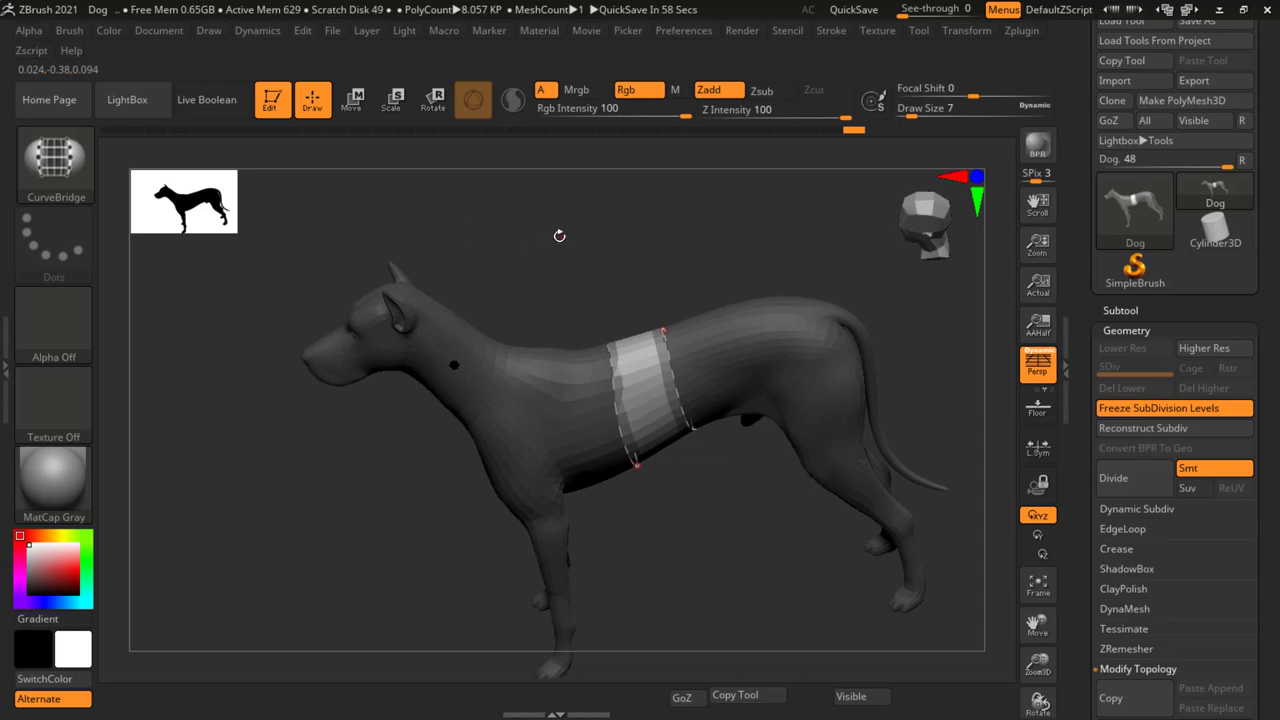
key("ctrl")
Clear the mask from the whole dog and turn the view to the neck hole.
left_click_drag(578, 219, 700, 240, "ctrl")
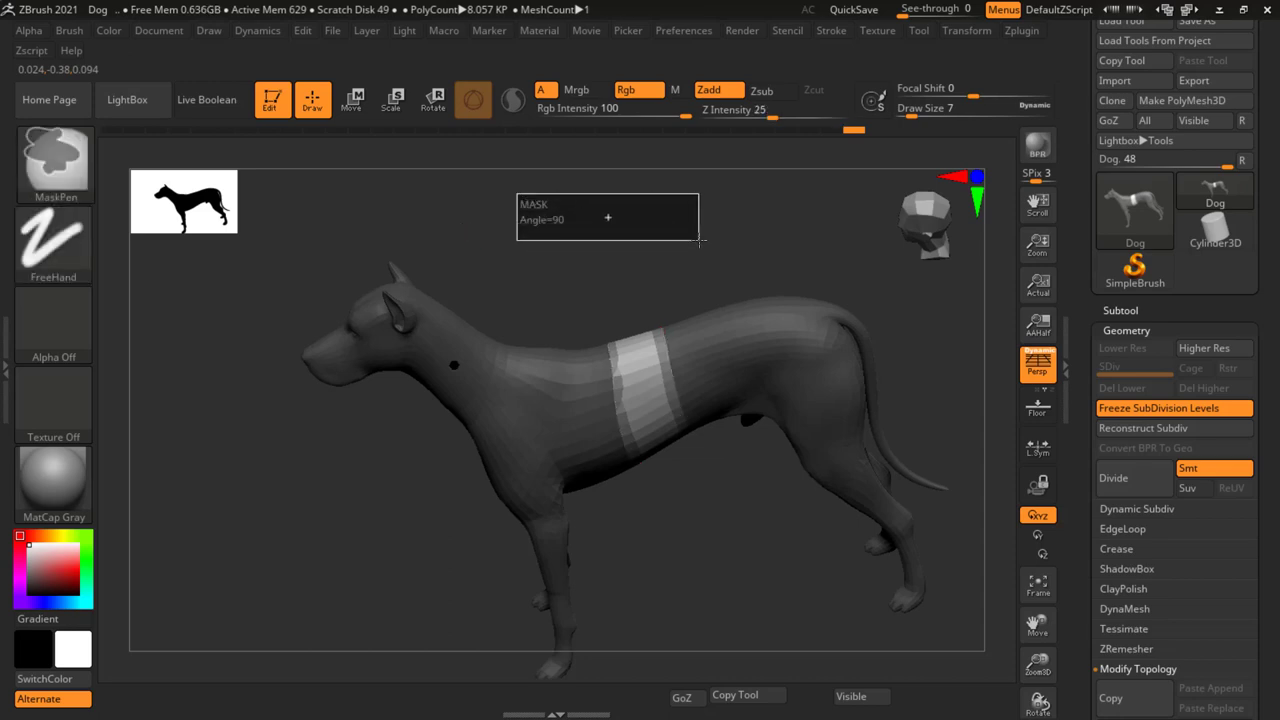
left_click_drag(700, 240, 702, 242, "ctrl")
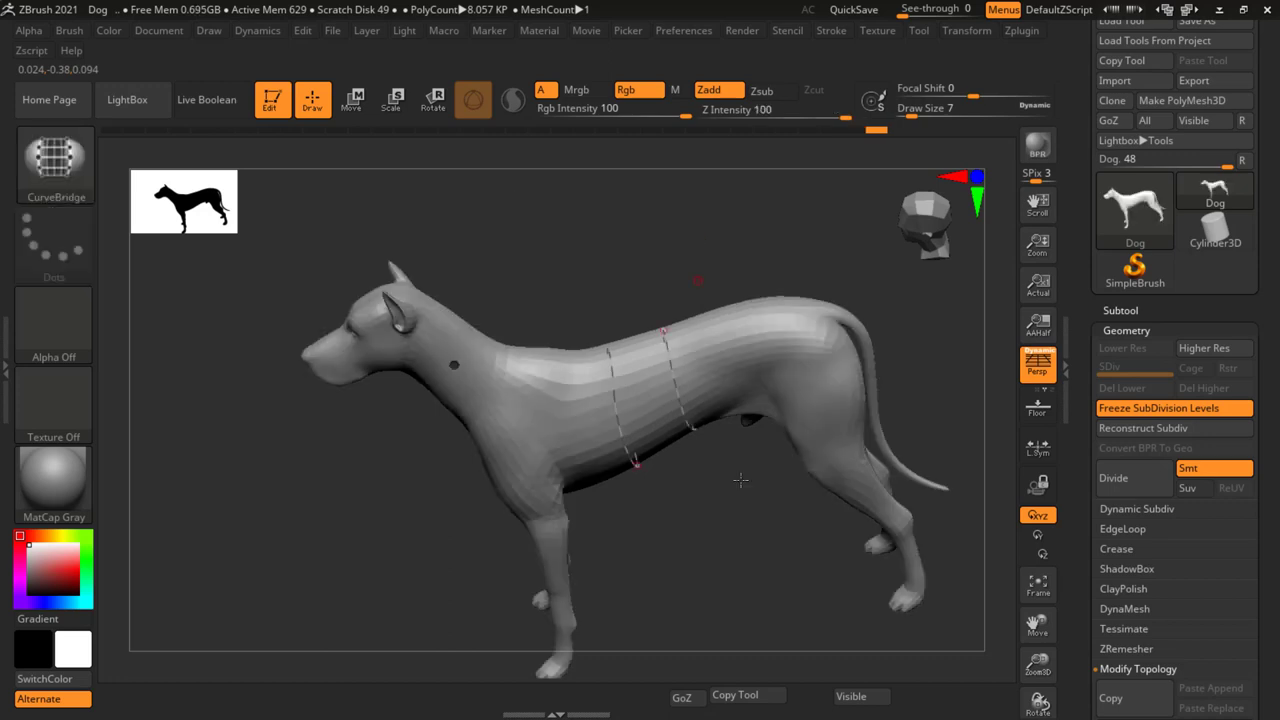
mouse_move(725, 425)
right_mouse_down()
mouse_move(716, 324)
mouse_move(757, 593)
right_mouse_up()
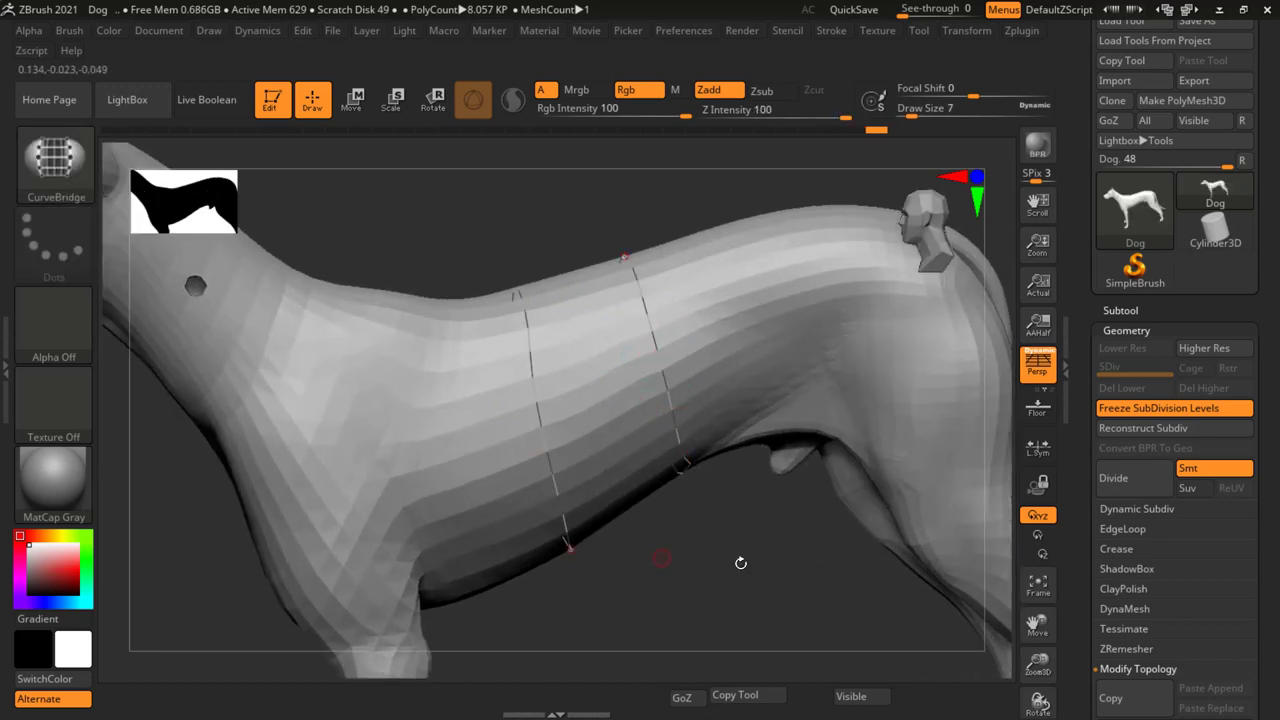
right_click_drag(663, 560, 643, 576, "ctrl")
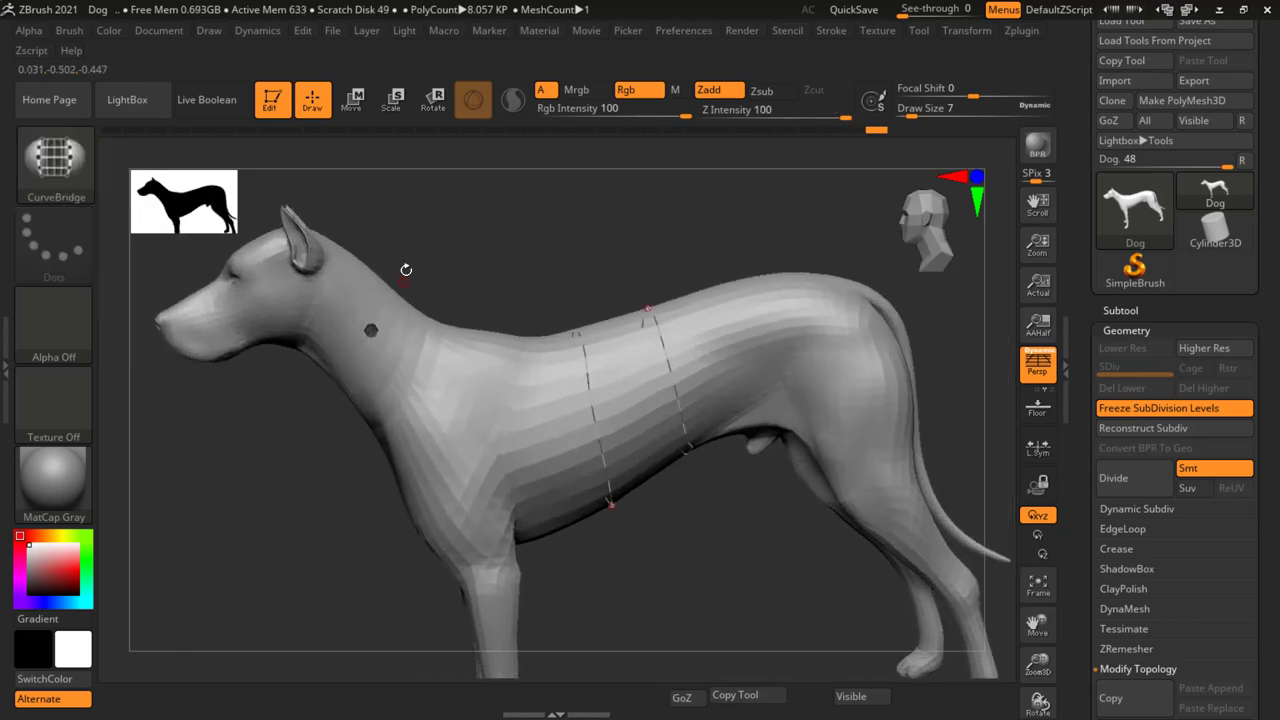
mouse_move(403, 269)
right_mouse_down("alt")
mouse_move(619, 393)
mouse_move(654, 529)
mouse_move(617, 437)
mouse_move(449, 537)
mouse_move(567, 545)
mouse_move(735, 488)
right_mouse_up("alt")
Reselect CurveBridge from a frontal head view and generate the bridge over the neck hole.
mouse_move(563, 414)
right_mouse_down("ctrl")
mouse_move(594, 383)
mouse_move(660, 437)
mouse_move(443, 394)
right_mouse_up("ctrl")
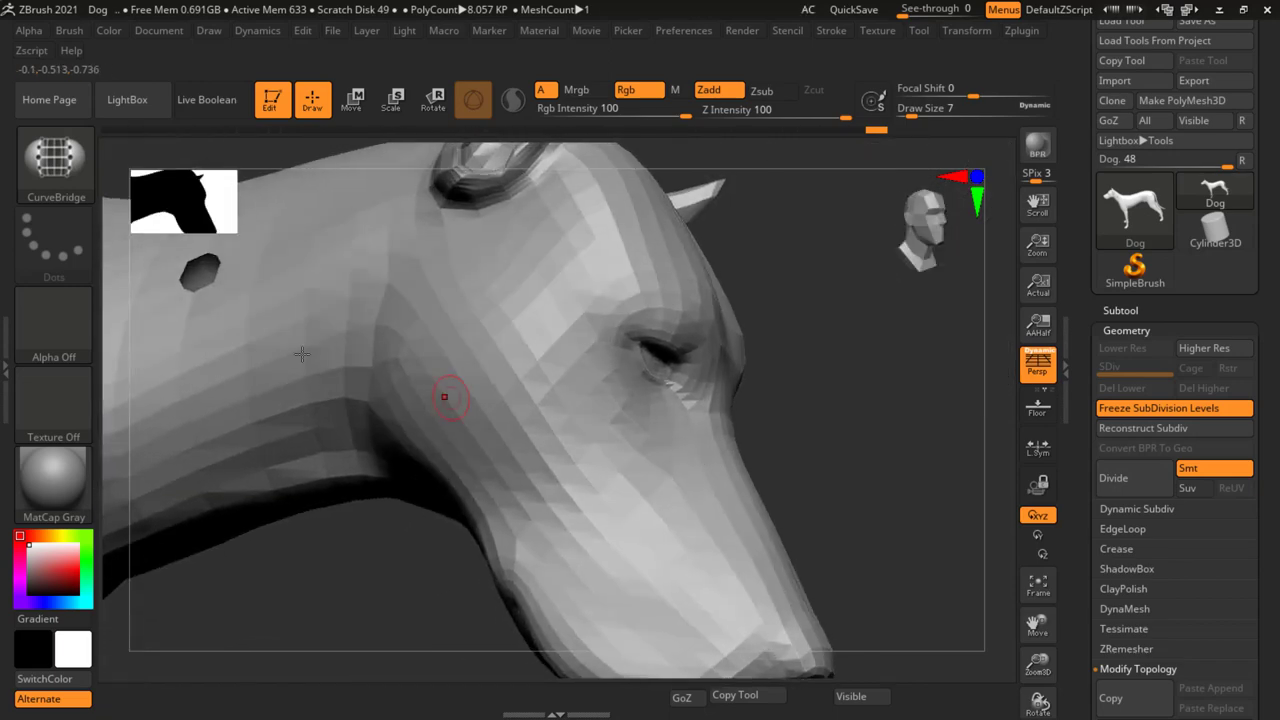
mouse_move(189, 274)
right_mouse_down()
mouse_move(594, 381)
mouse_move(423, 394)
mouse_move(459, 412)
mouse_move(524, 335)
right_mouse_up()
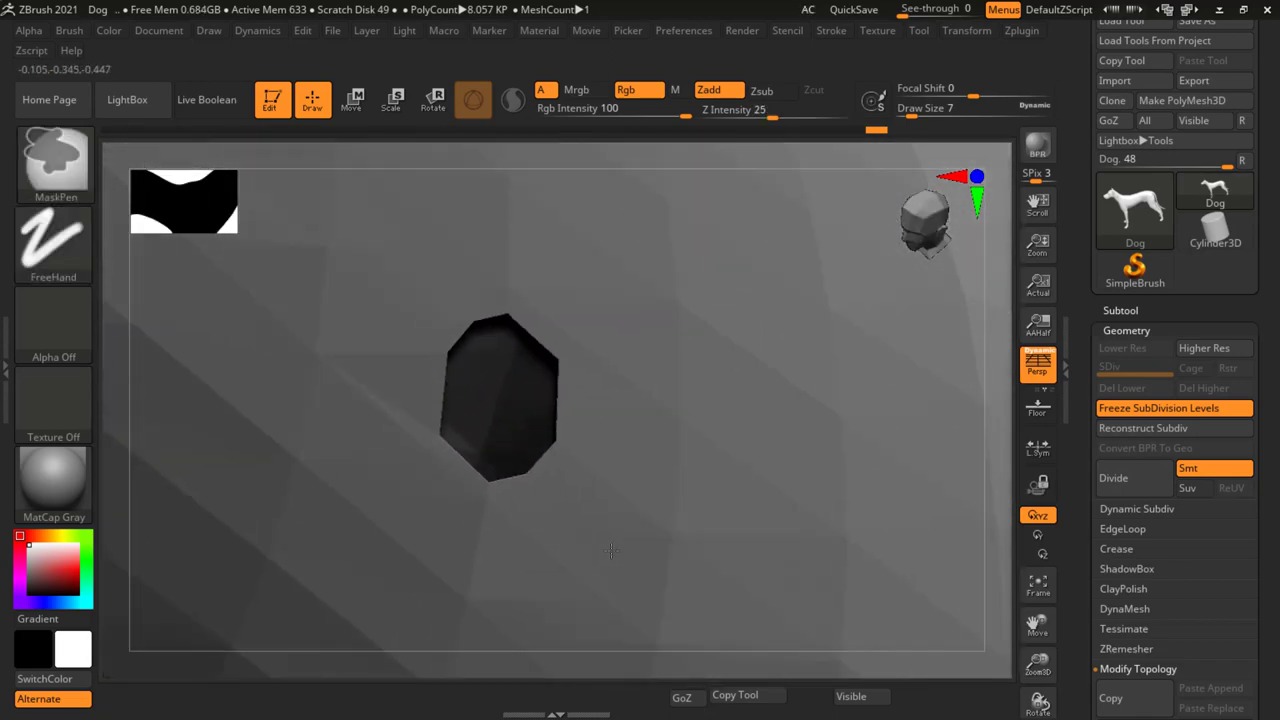
key("b")
key("c")
key("b")
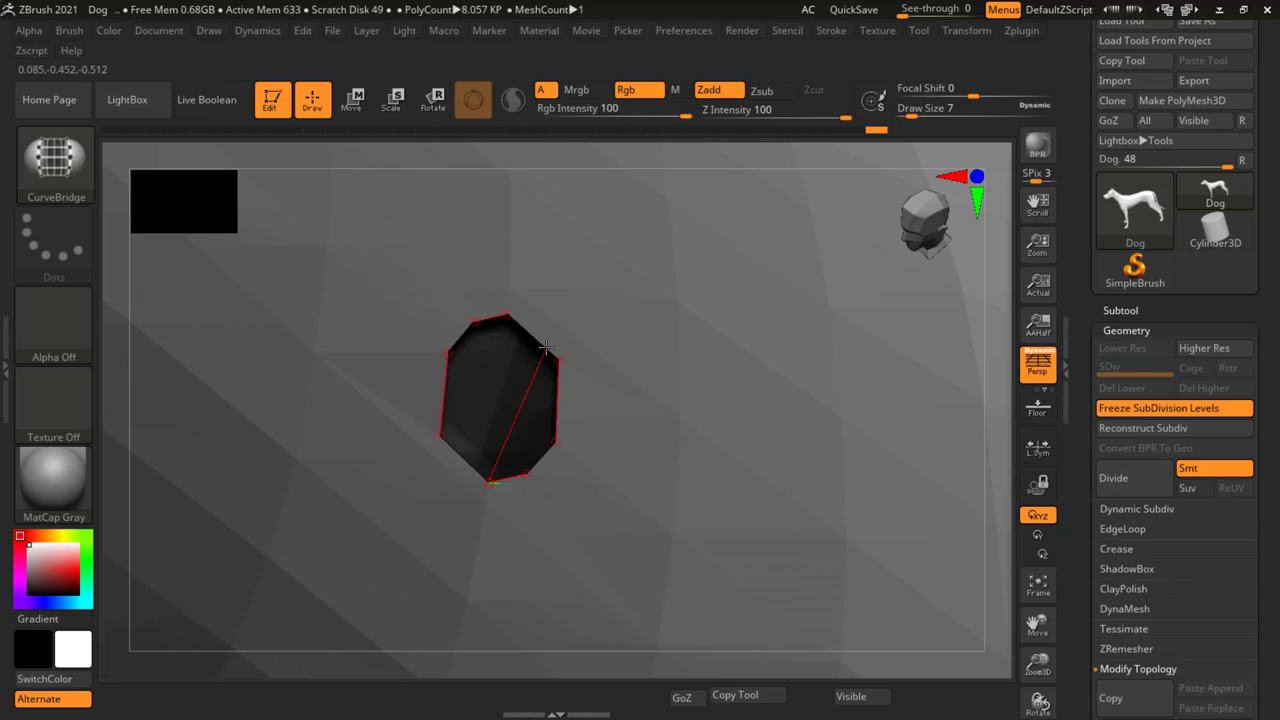
key("ctrl+r")
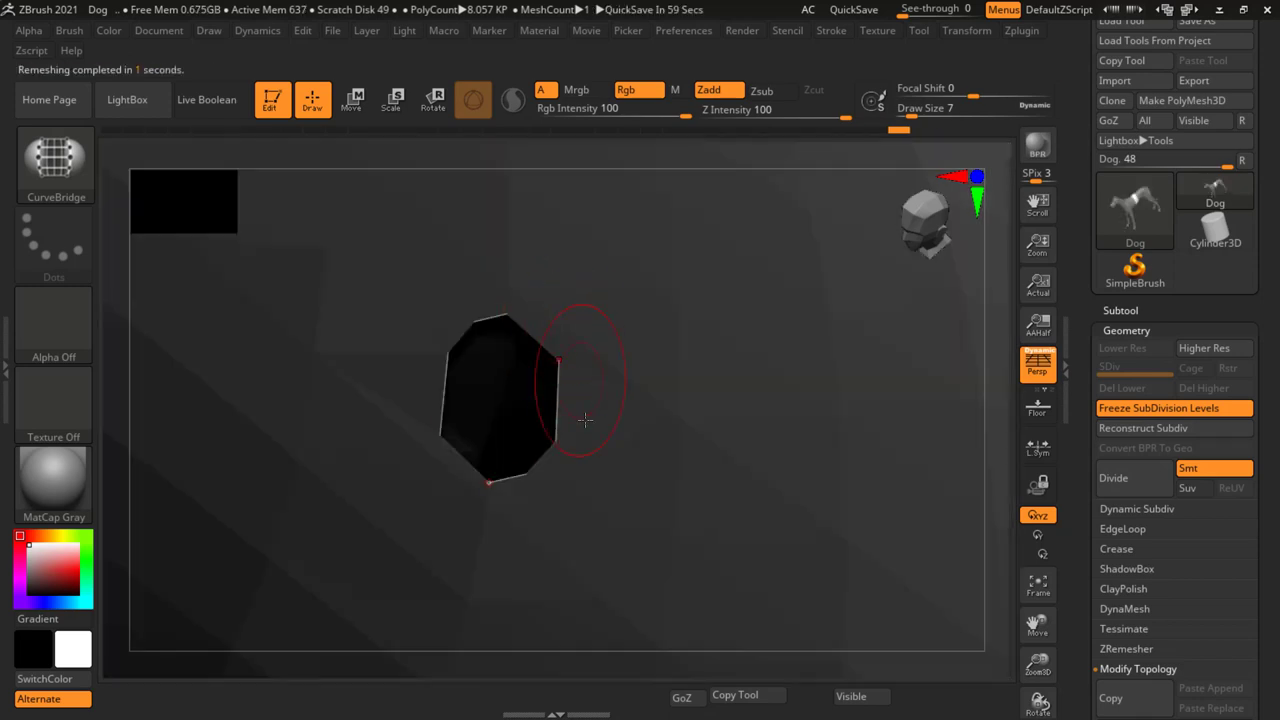
Inspect the new neck patch from around the hole and undo a stray bridge curve.
left_click_drag(543, 371, 713, 404)
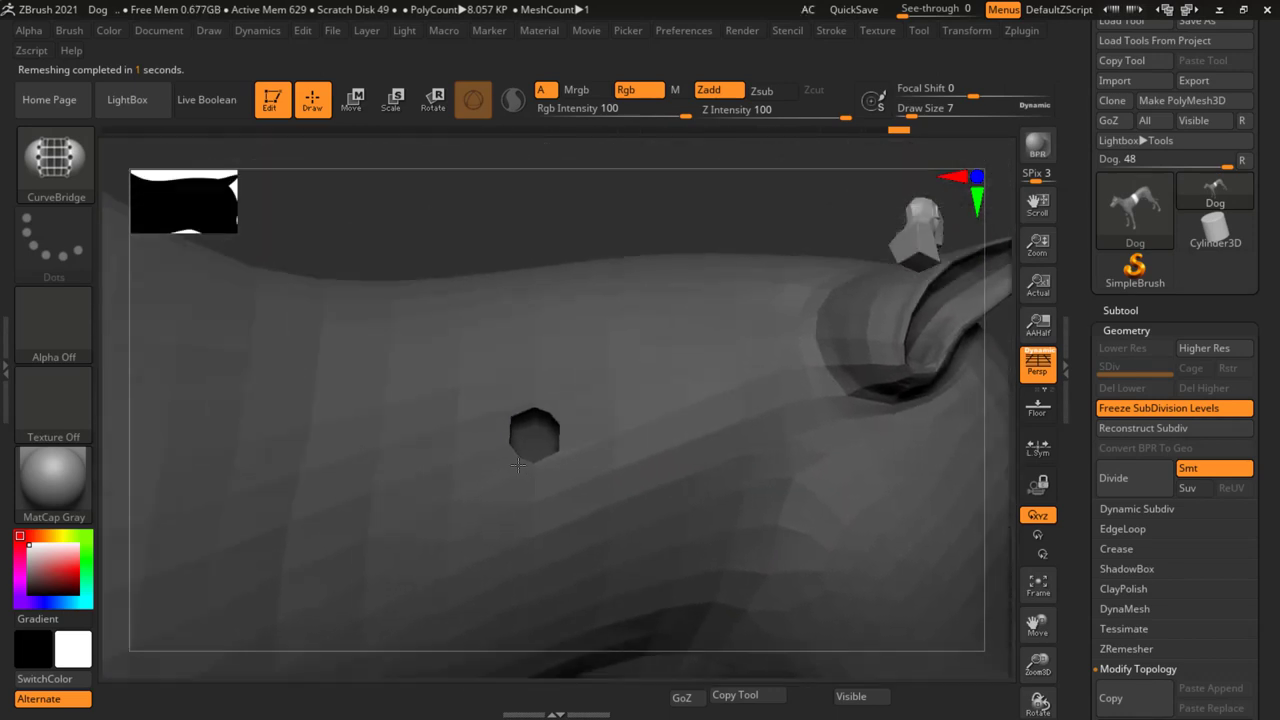
left_click_drag(518, 464, 640, 432)
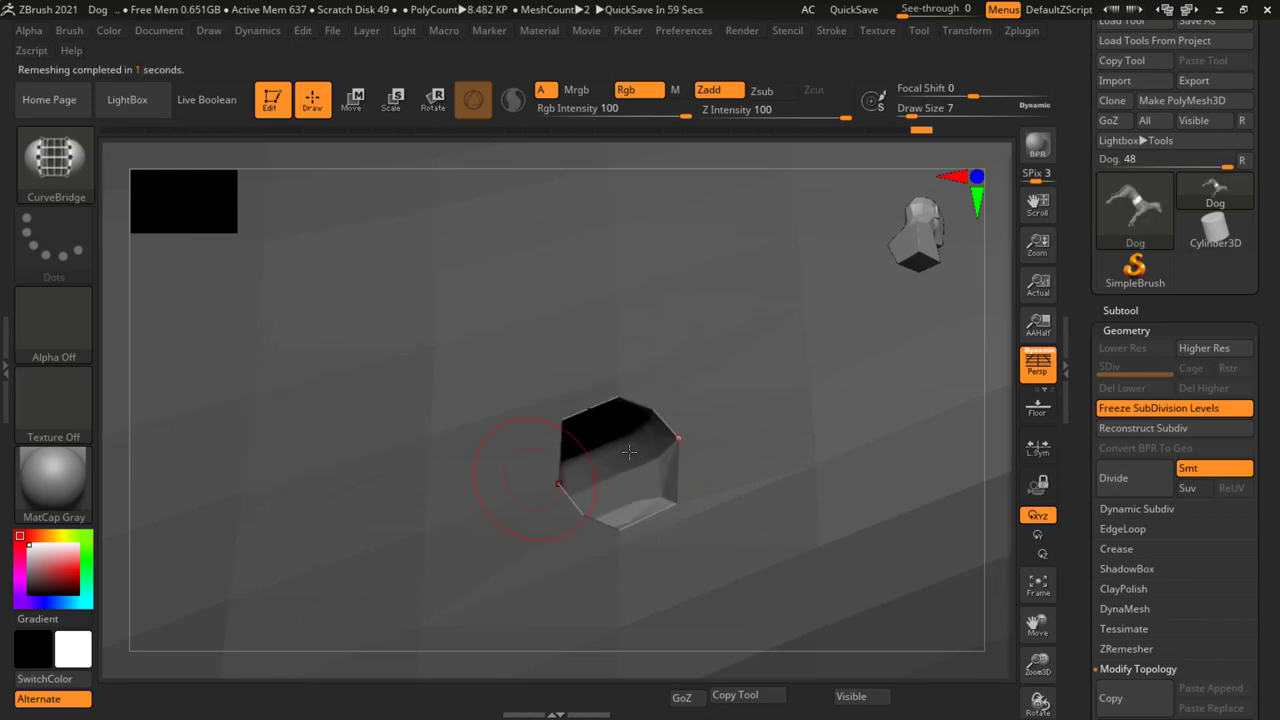
left_click_drag(628, 452, 619, 403)
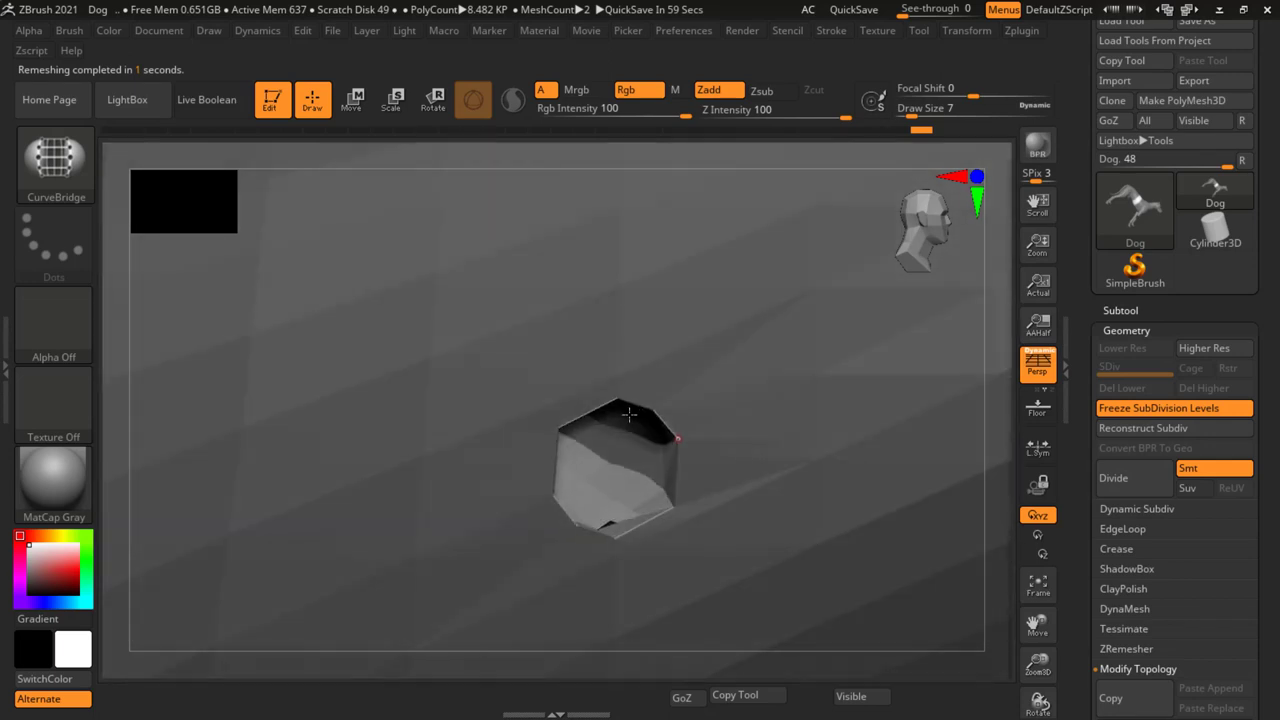
left_click(619, 410)
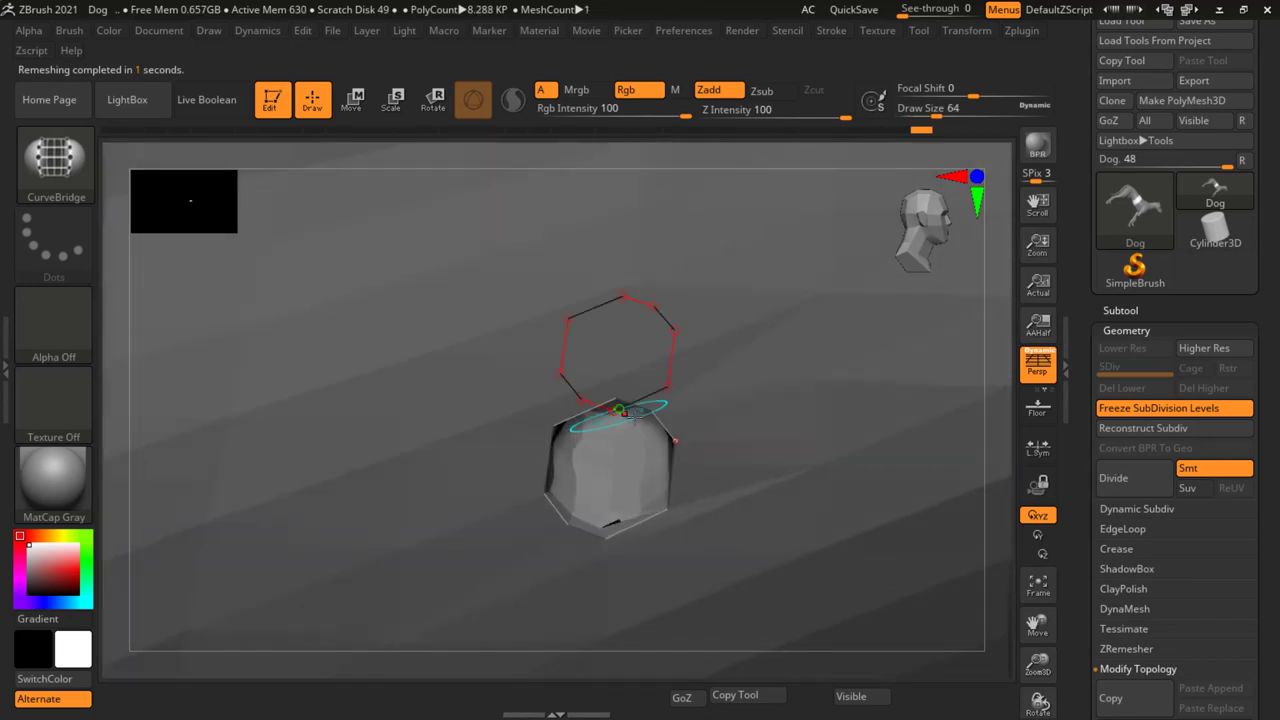
key("ctrl+z")
key("ctrl+z")
key("ctrl+z")
key("ctrl+z")
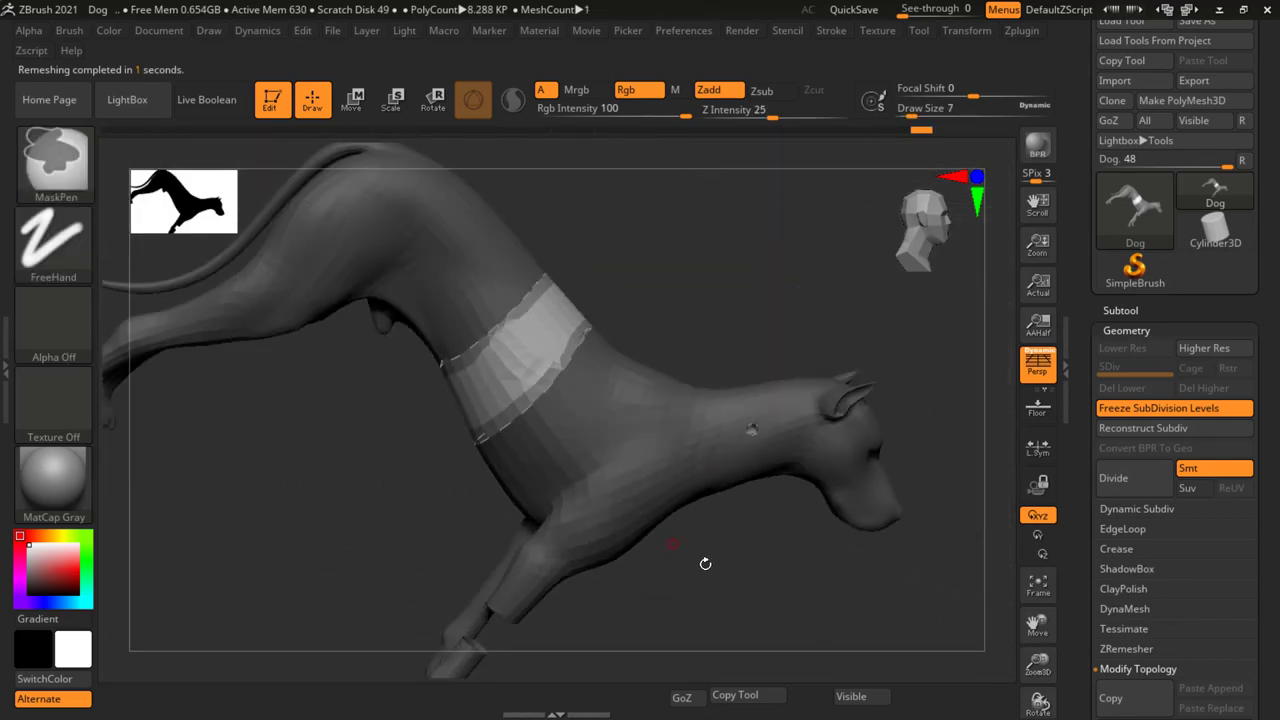
Clear the mask, zoom to the front leg gap and bridge its rims with CurveBridge.
mouse_move(719, 219)
left_mouse_down("ctrl")
mouse_move(818, 278)
mouse_move(540, 371)
mouse_move(792, 509)
left_mouse_up("ctrl")
mouse_move(655, 507)
left_mouse_down("alt")
mouse_move(703, 230)
mouse_move(670, 385)
mouse_move(640, 400)
mouse_move(646, 375)
left_mouse_up("alt")
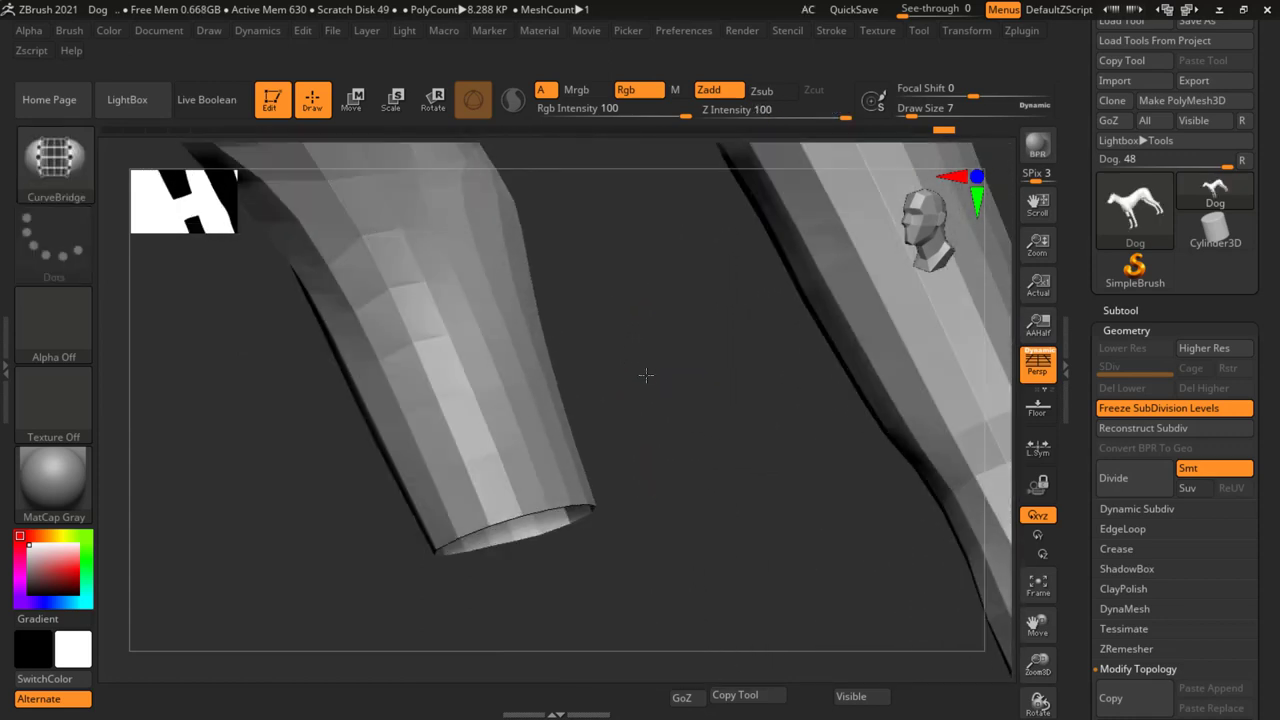
mouse_move(611, 507)
left_mouse_down()
mouse_move(629, 451)
mouse_move(529, 434)
mouse_move(609, 457)
mouse_move(618, 389)
mouse_move(514, 451)
left_mouse_up()
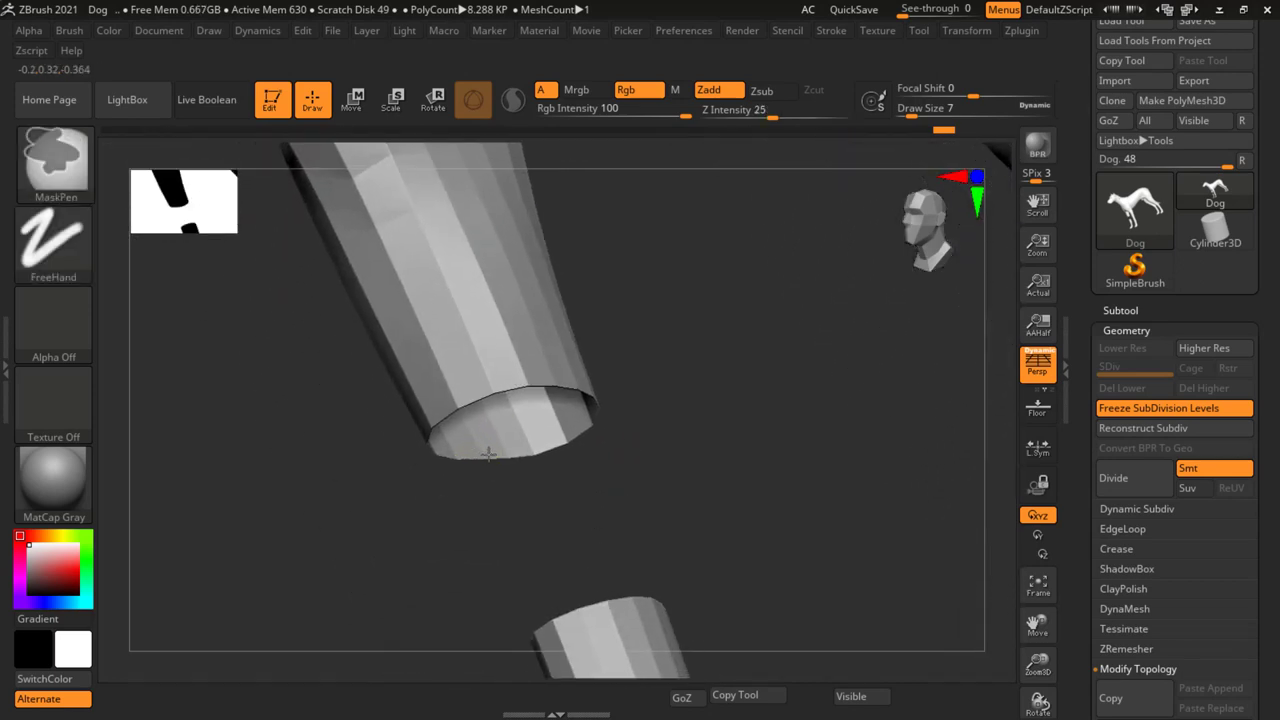
left_click_drag(492, 364, 531, 353)
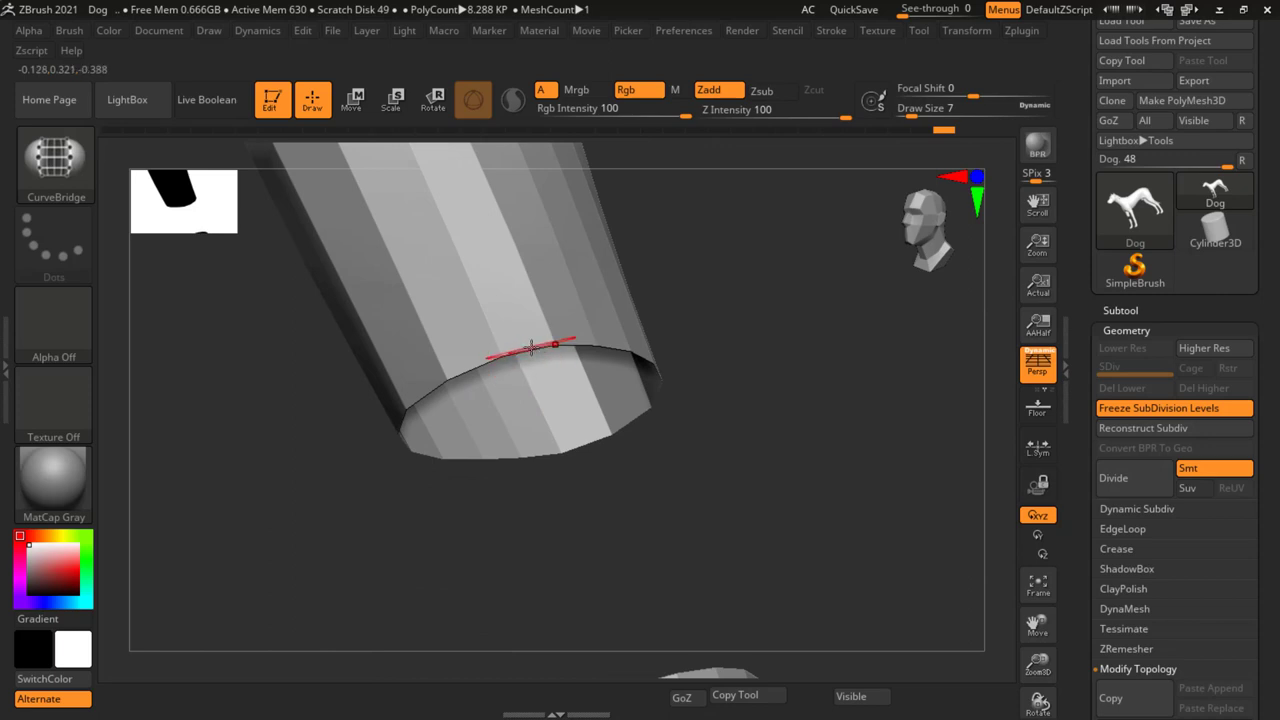
left_click(531, 347)
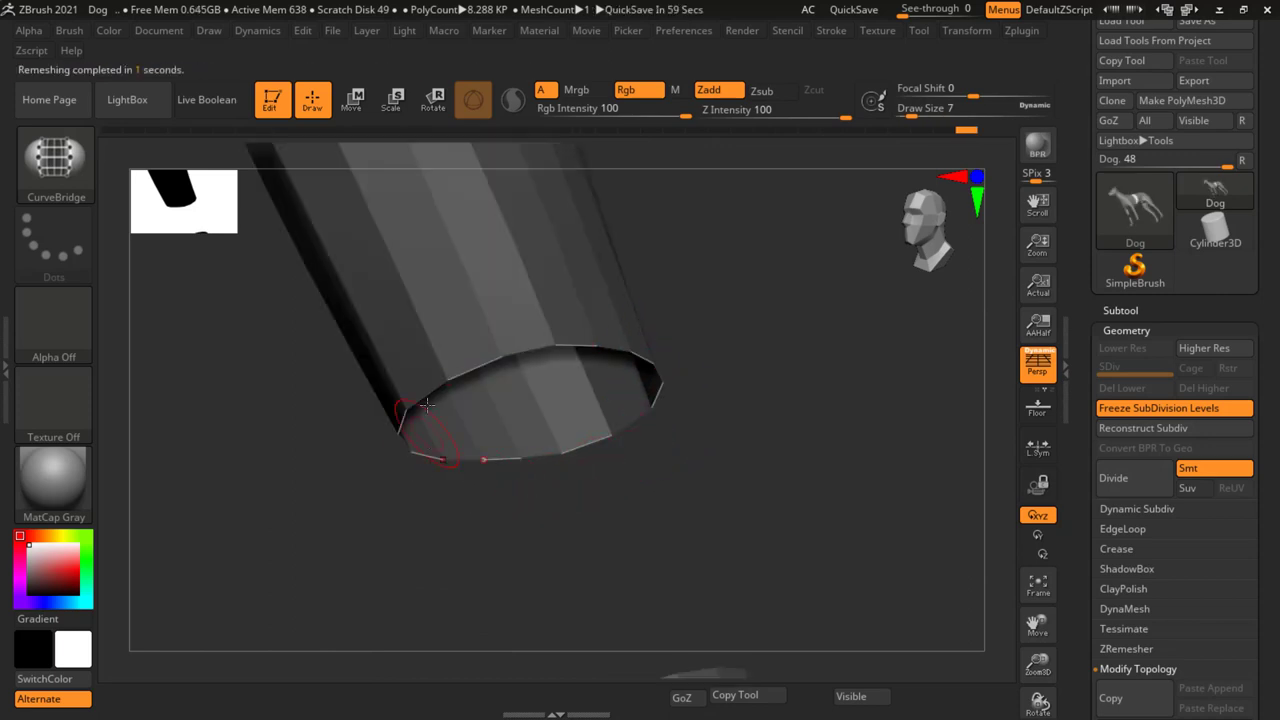
mouse_move(658, 383)
left_mouse_down()
mouse_move(757, 543)
mouse_move(750, 328)
mouse_move(623, 529)
mouse_move(735, 408)
mouse_move(598, 472)
left_mouse_up()
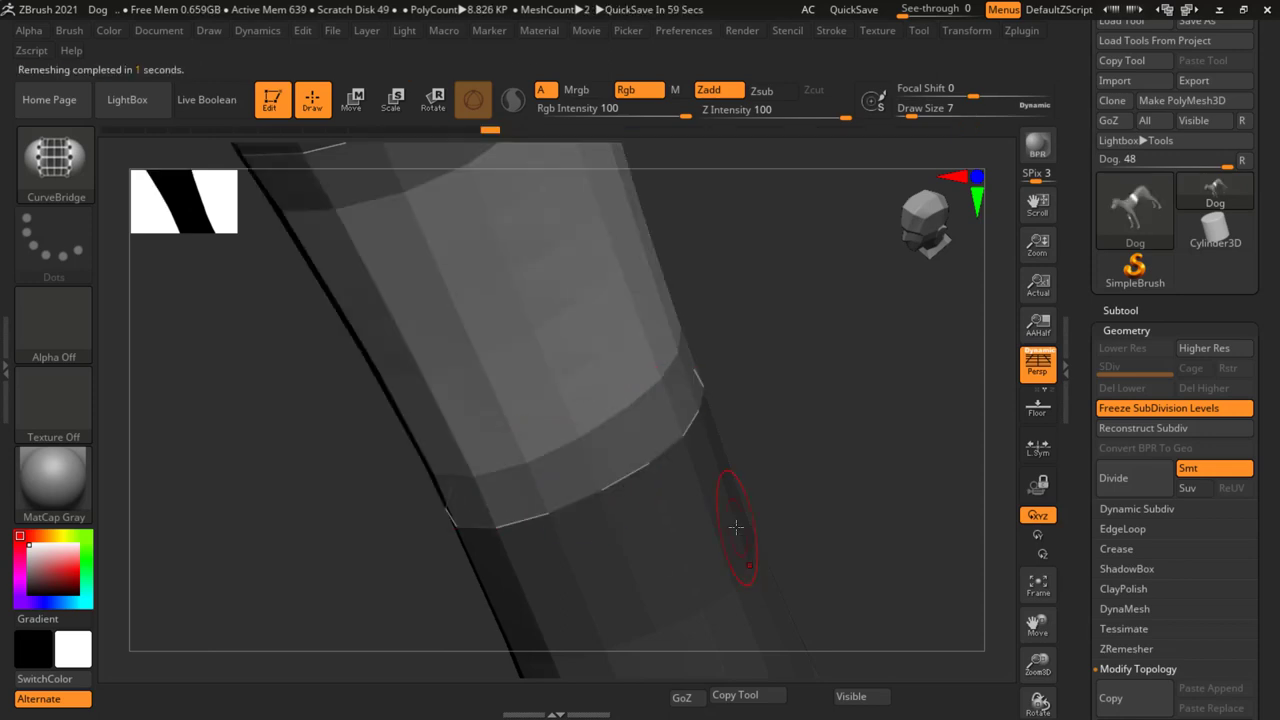
mouse_move(833, 485)
left_mouse_down()
mouse_move(140, 378)
mouse_move(859, 510)
mouse_move(779, 543)
left_mouse_up()
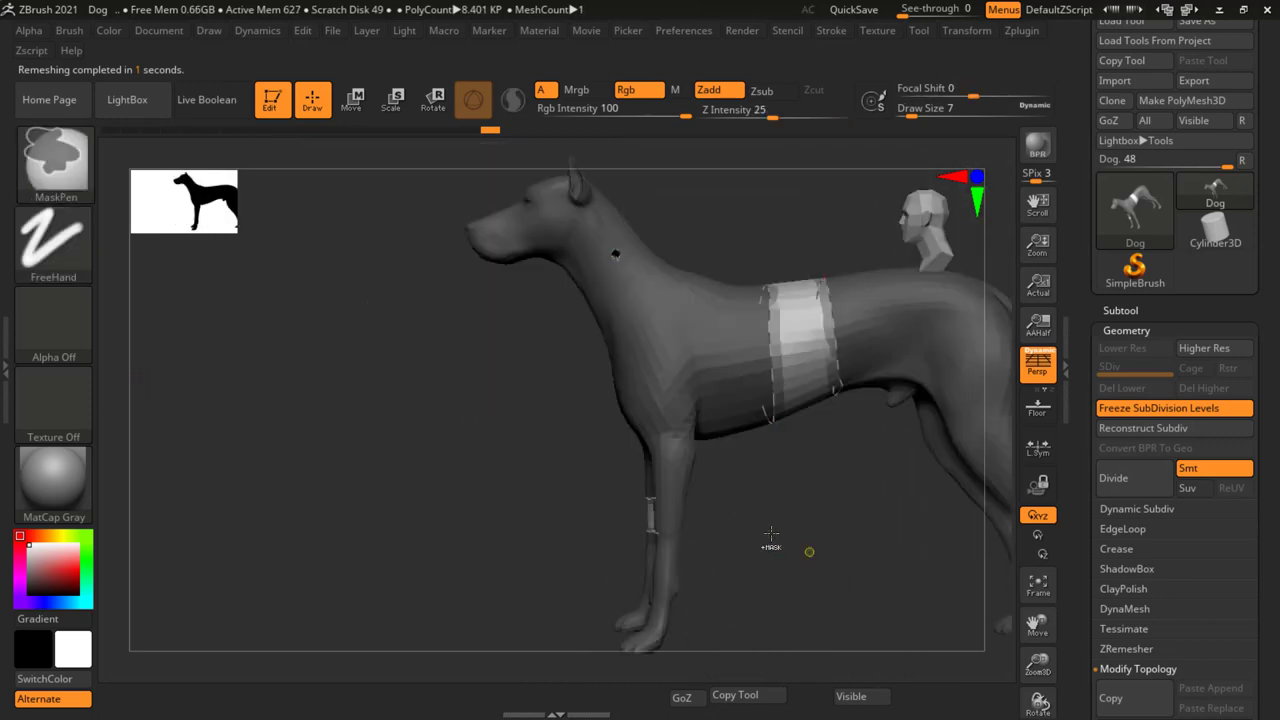
Draw the torso bridging curves and divide the dog once to SDiv 2 (33.6 KP).
mouse_move(355, 467)
left_mouse_down("ctrl")
mouse_move(771, 534)
mouse_move(678, 498)
mouse_move(726, 514)
left_mouse_up("ctrl")
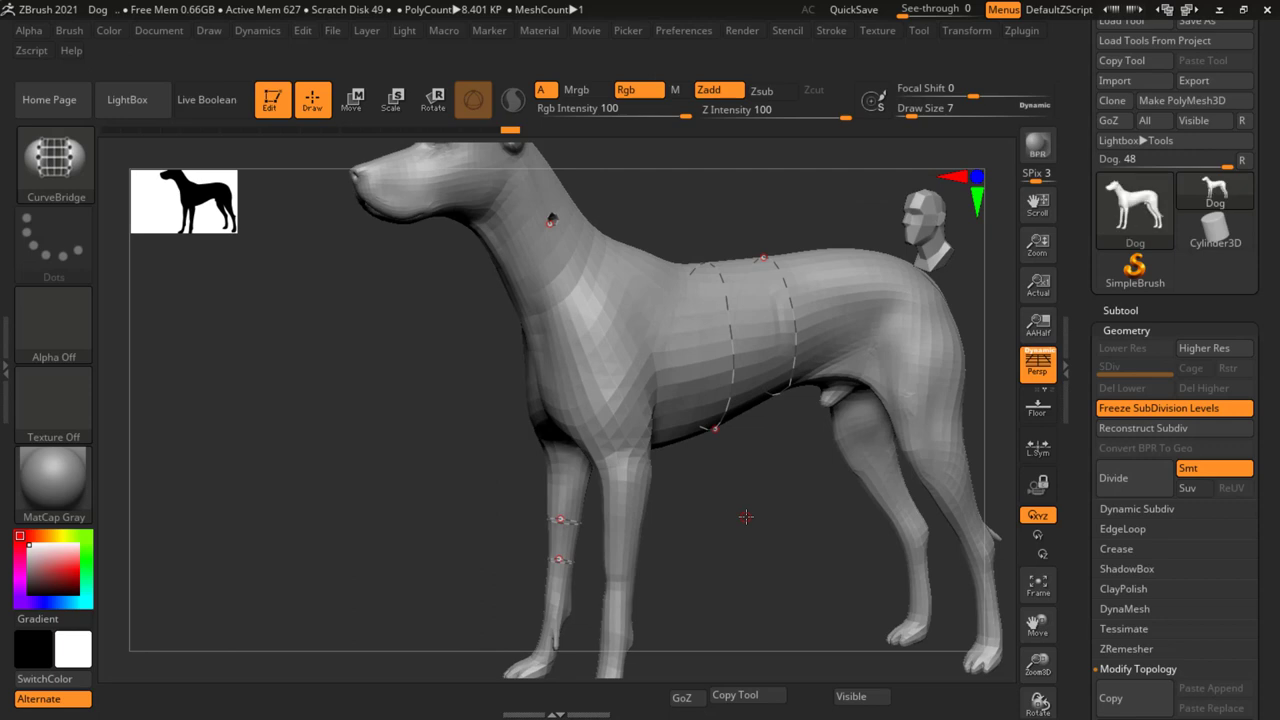
key("ctrl")
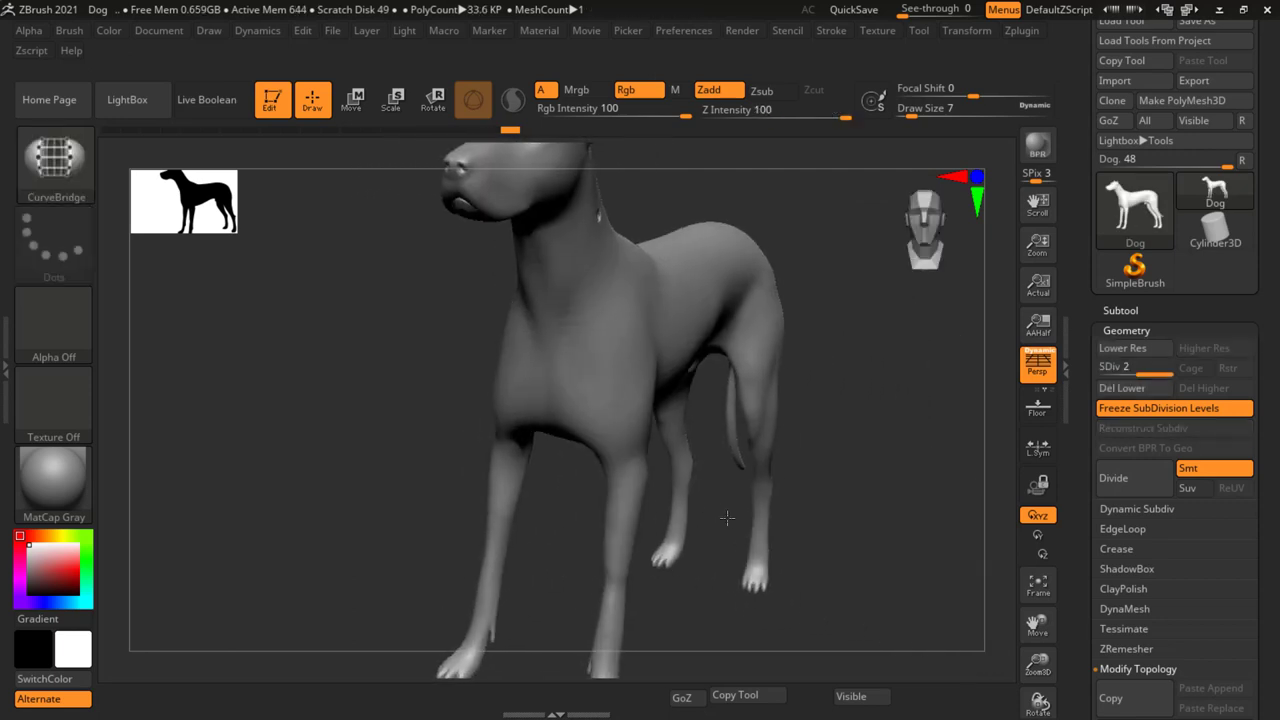
key("ctrl")
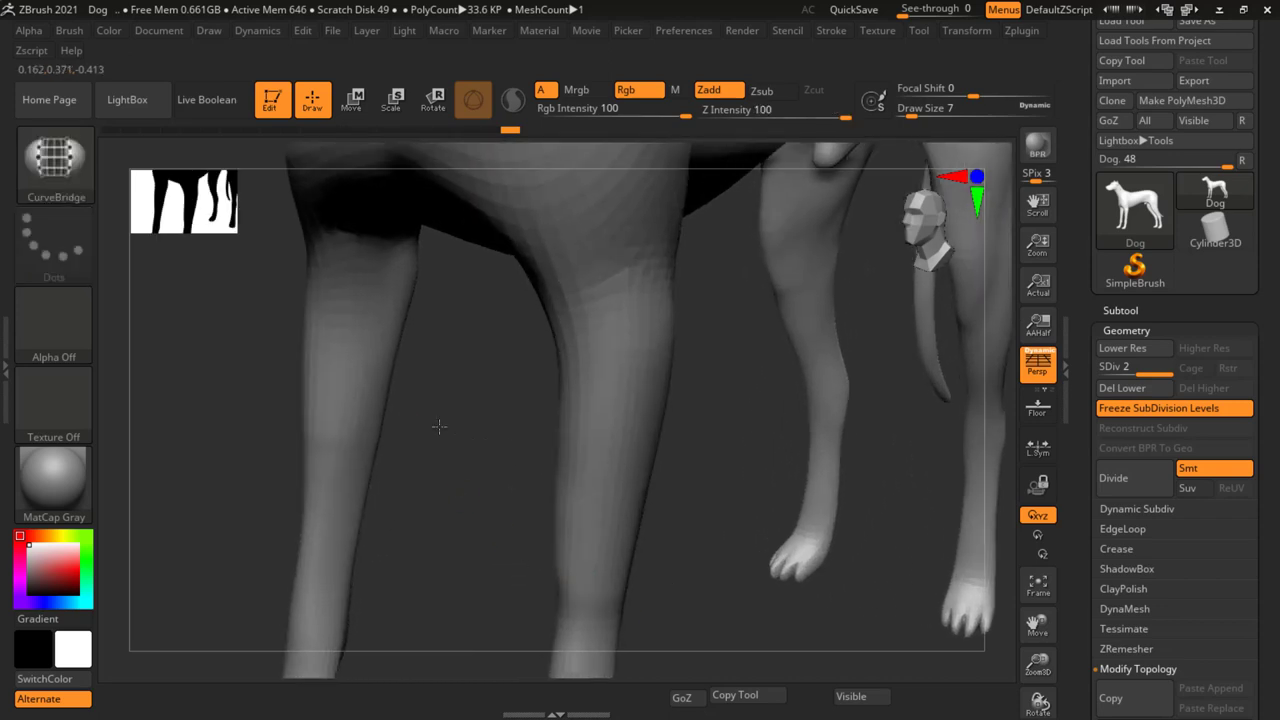
Zoom on the front legs and switch to the Standard brush at draw size 17.
mouse_move(435, 423)
left_mouse_down()
mouse_move(571, 377)
mouse_move(482, 414)
mouse_move(557, 400)
mouse_move(542, 338)
left_mouse_up()
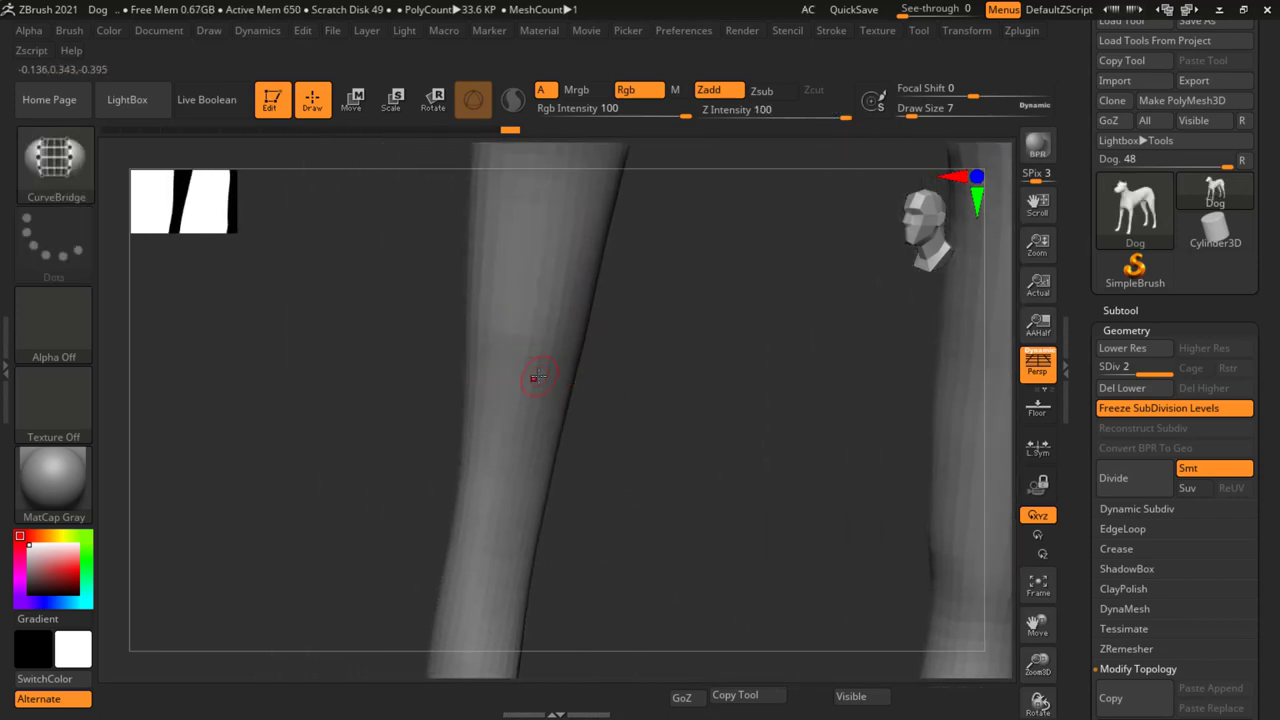
key("s")
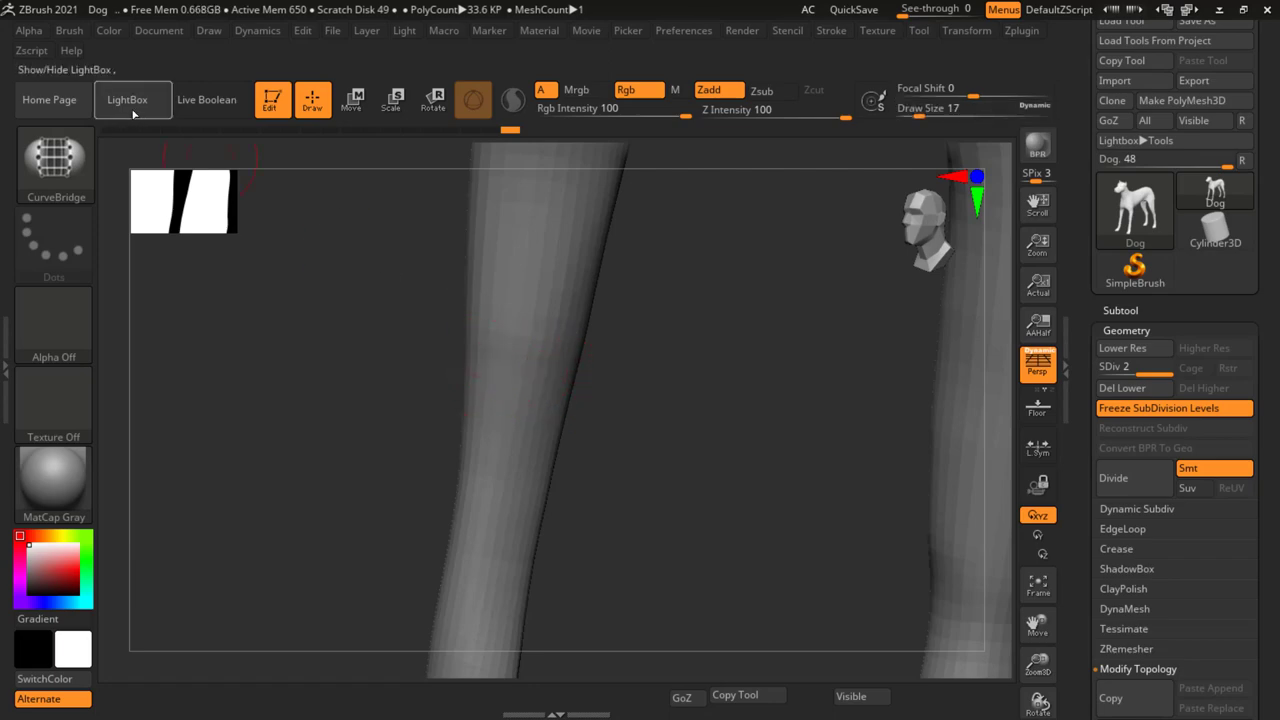
left_click(72, 160)
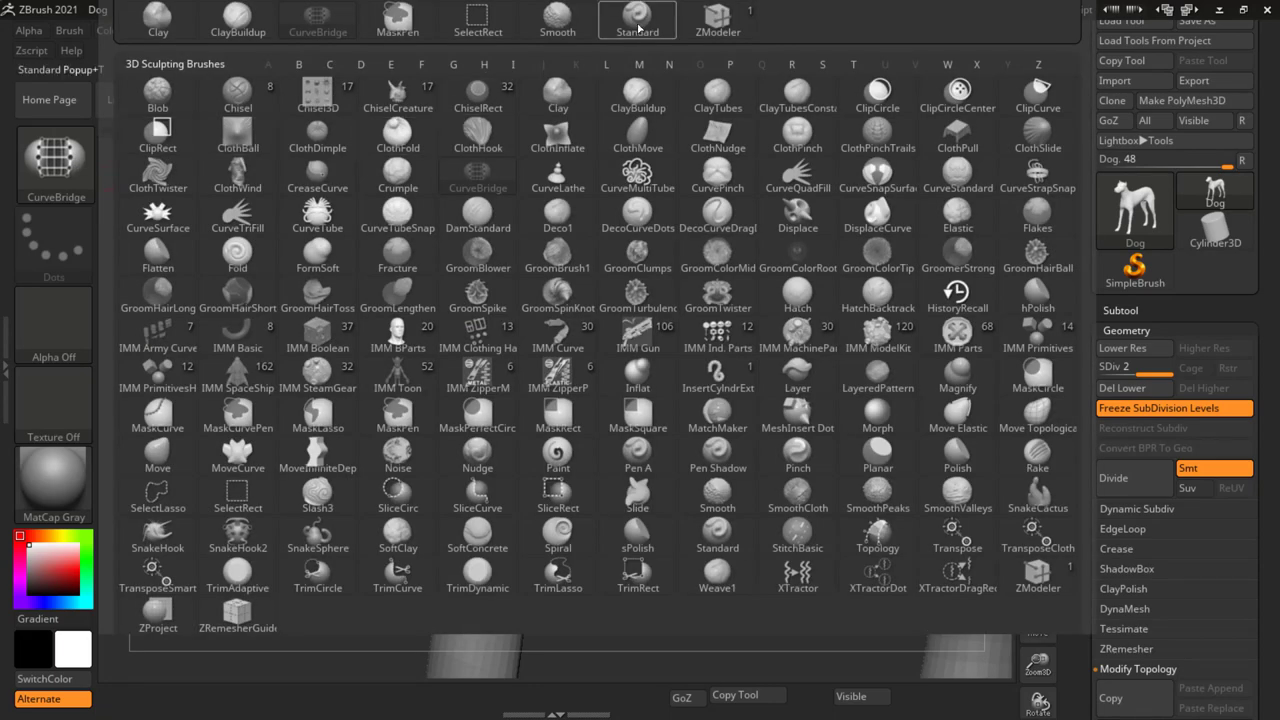
left_click(638, 22)
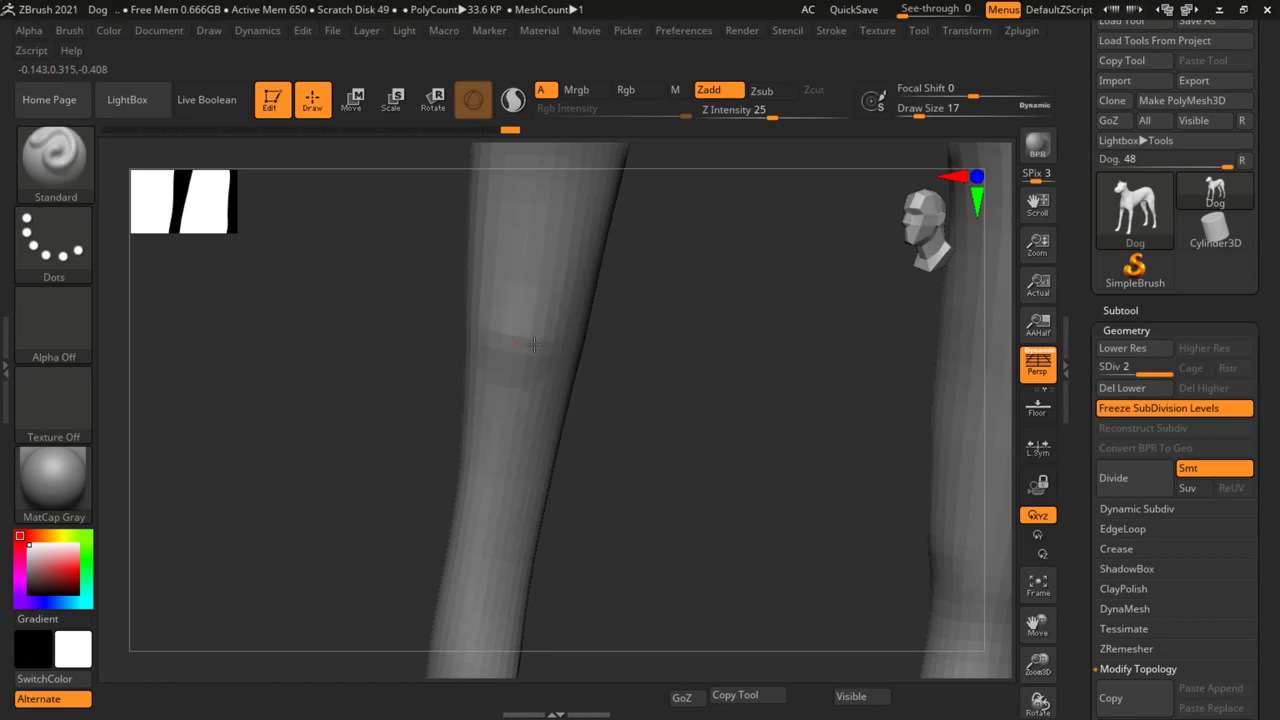
Build up the bridged band on the front leg with Standard brush strokes.
mouse_move(534, 344)
left_mouse_down()
mouse_move(525, 380)
mouse_move(510, 265)
mouse_move(490, 515)
mouse_move(540, 462)
mouse_move(520, 400)
left_mouse_up()
mouse_move(640, 420)
left_mouse_down()
mouse_move(452, 475)
mouse_move(500, 300)
mouse_move(440, 500)
left_mouse_up()
left_click_drag(480, 250, 420, 490)
left_click_drag(500, 380, 520, 520)
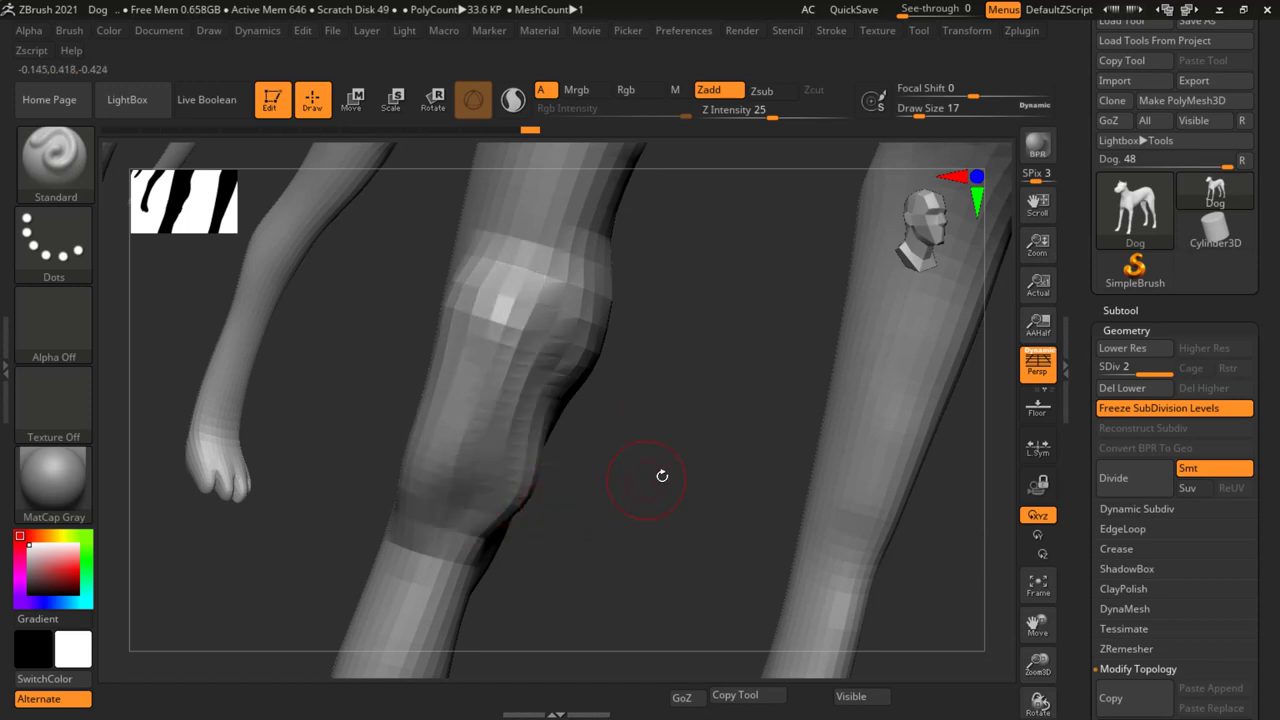
left_click_drag(662, 476, 575, 490)
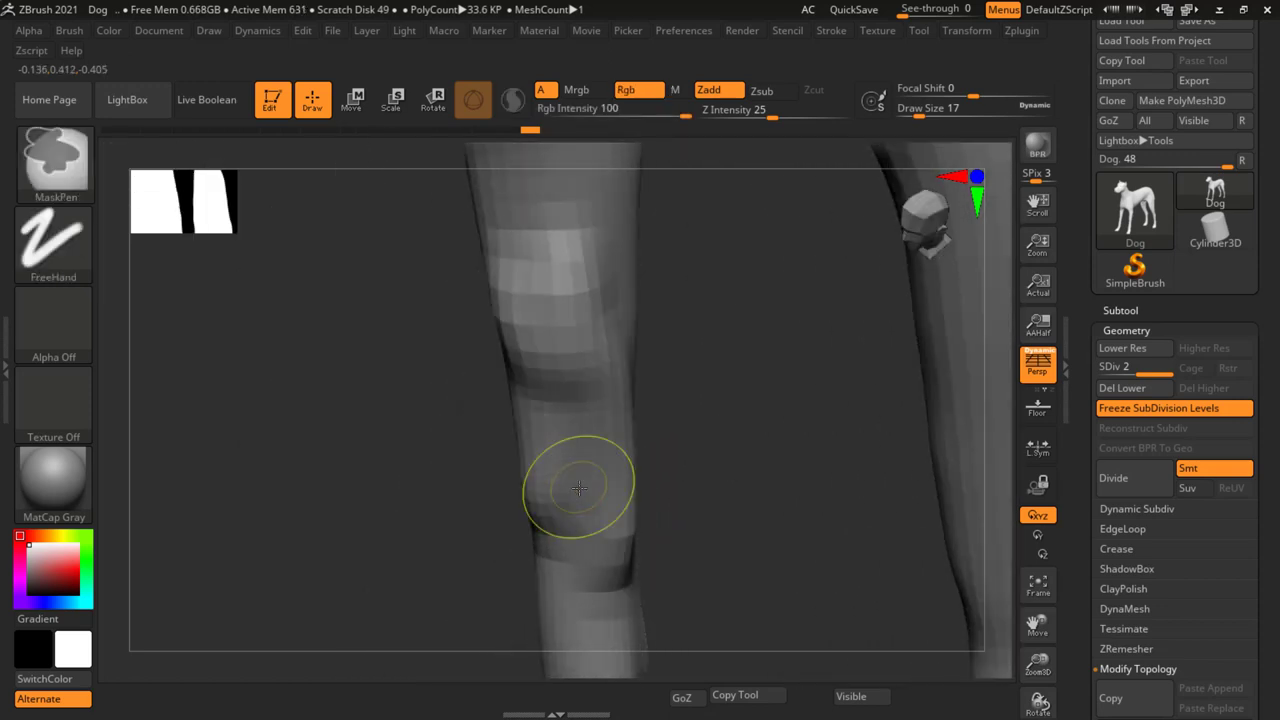
left_click_drag(643, 514, 738, 549)
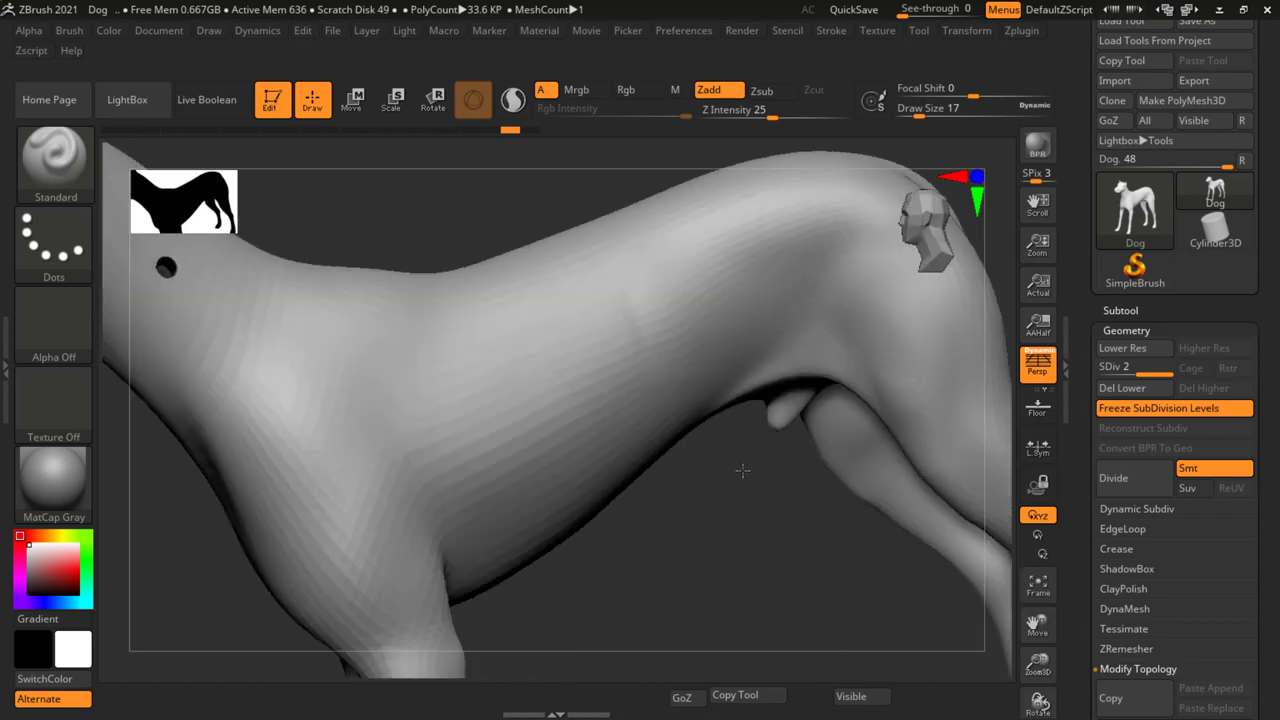
mouse_move(738, 549)
right_mouse_down("ctrl")
mouse_move(738, 320)
mouse_move(813, 404)
right_mouse_up("ctrl")
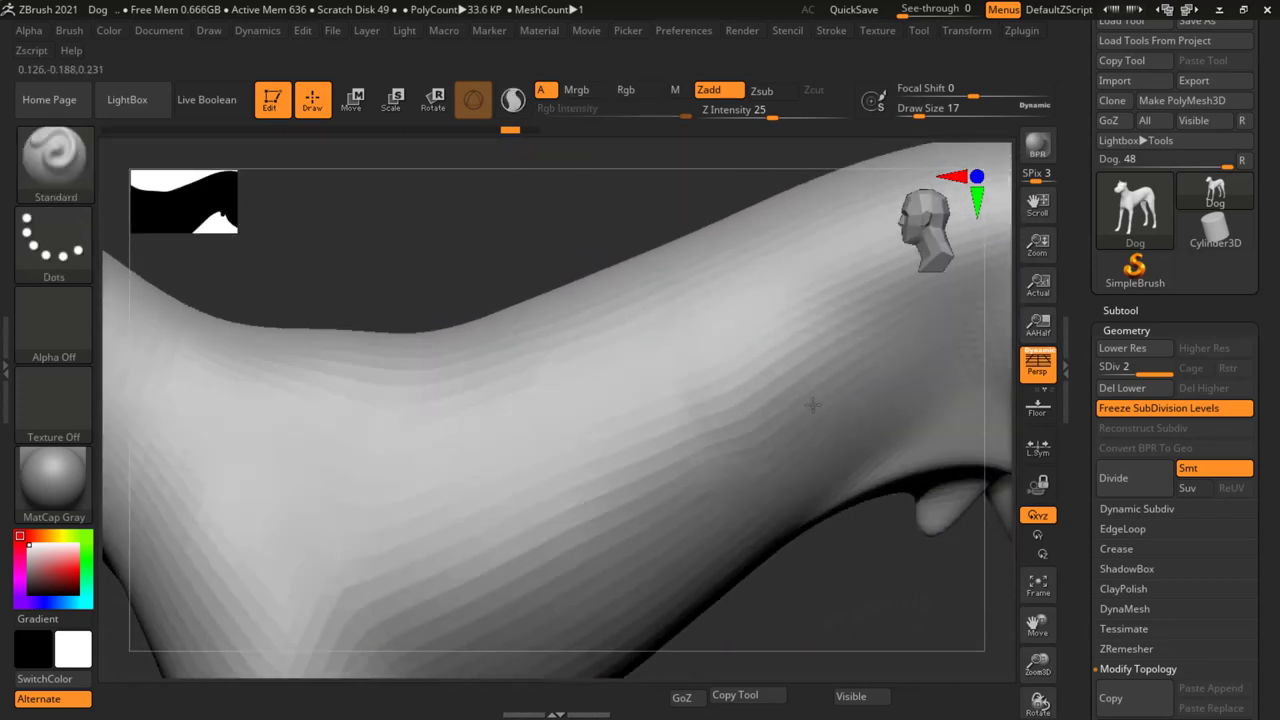
Sculpt raised strokes over the torso and flank seams, then undo the rough leg grooves.
mouse_move(683, 340)
left_mouse_down()
mouse_move(480, 437)
mouse_move(766, 286)
mouse_move(463, 405)
mouse_move(623, 514)
left_mouse_up()
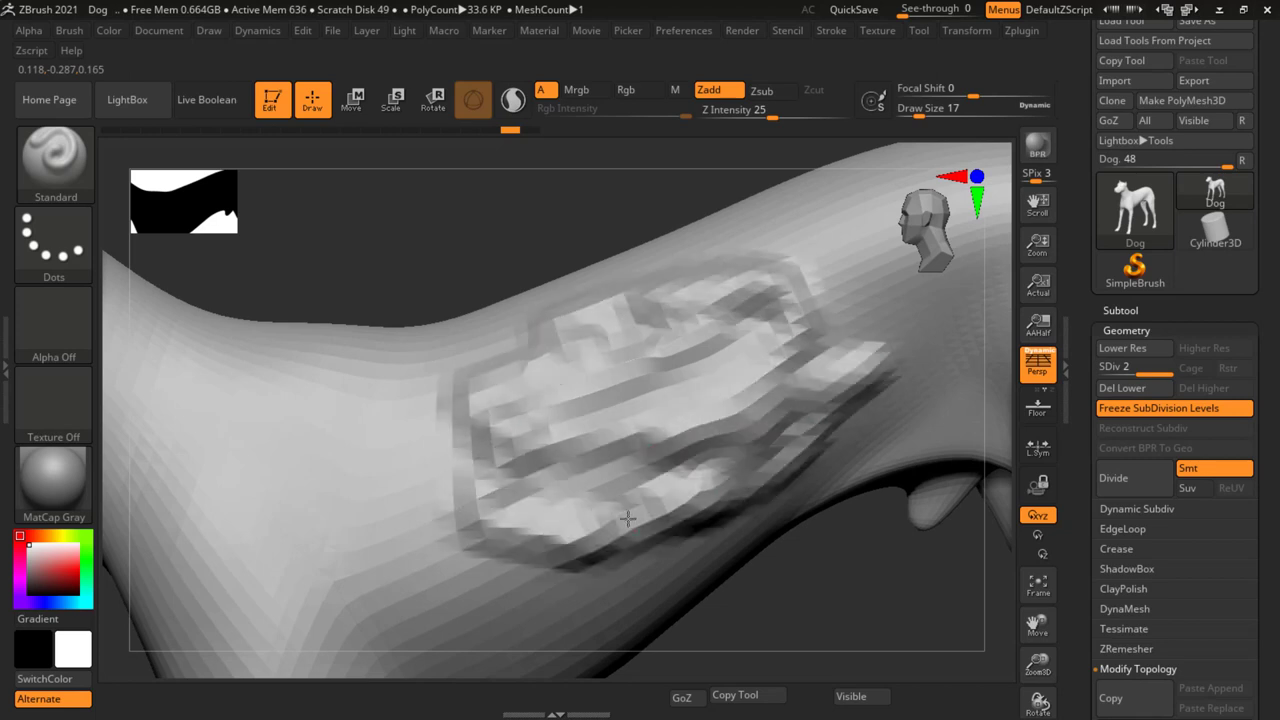
mouse_move(623, 514)
right_mouse_down()
mouse_move(701, 402)
mouse_move(686, 271)
right_mouse_up()
mouse_move(686, 271)
left_mouse_down()
mouse_move(500, 323)
mouse_move(560, 290)
left_mouse_up()
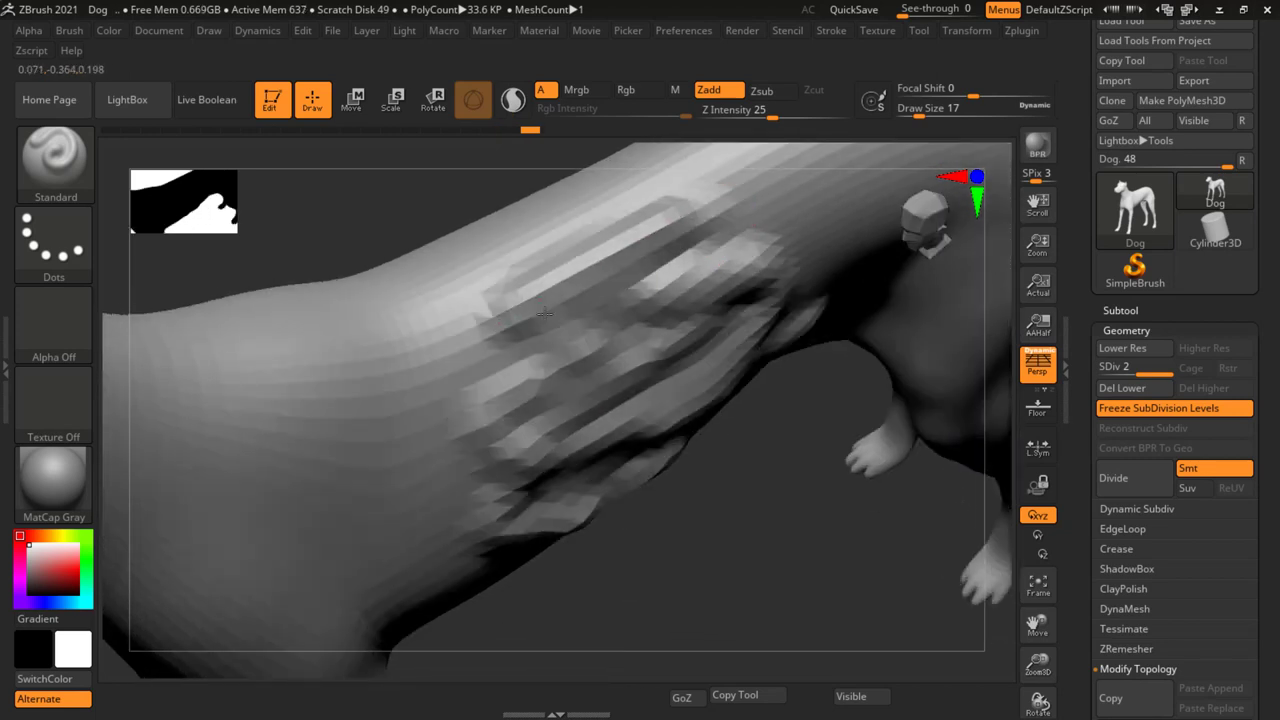
mouse_move(560, 290)
right_mouse_down()
mouse_move(515, 322)
mouse_move(620, 334)
right_mouse_up()
mouse_move(620, 334)
left_mouse_down()
mouse_move(571, 380)
mouse_move(637, 360)
mouse_move(628, 277)
mouse_move(587, 401)
mouse_move(570, 390)
left_mouse_up()
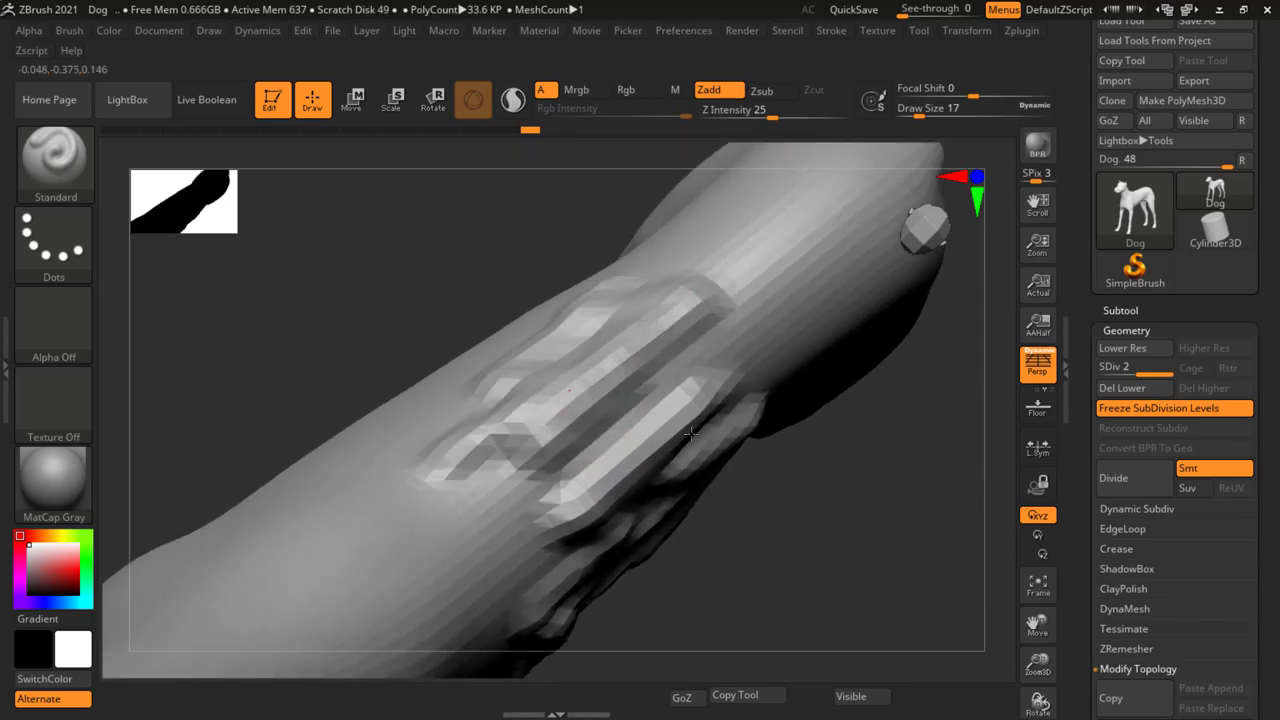
mouse_move(570, 390)
right_mouse_down()
mouse_move(641, 467)
mouse_move(323, 363)
mouse_move(651, 423)
mouse_move(563, 425)
mouse_move(812, 367)
mouse_move(640, 330)
mouse_move(630, 290)
right_mouse_up()
key("ctrl+z")
key("ctrl+z")
key("ctrl+z")
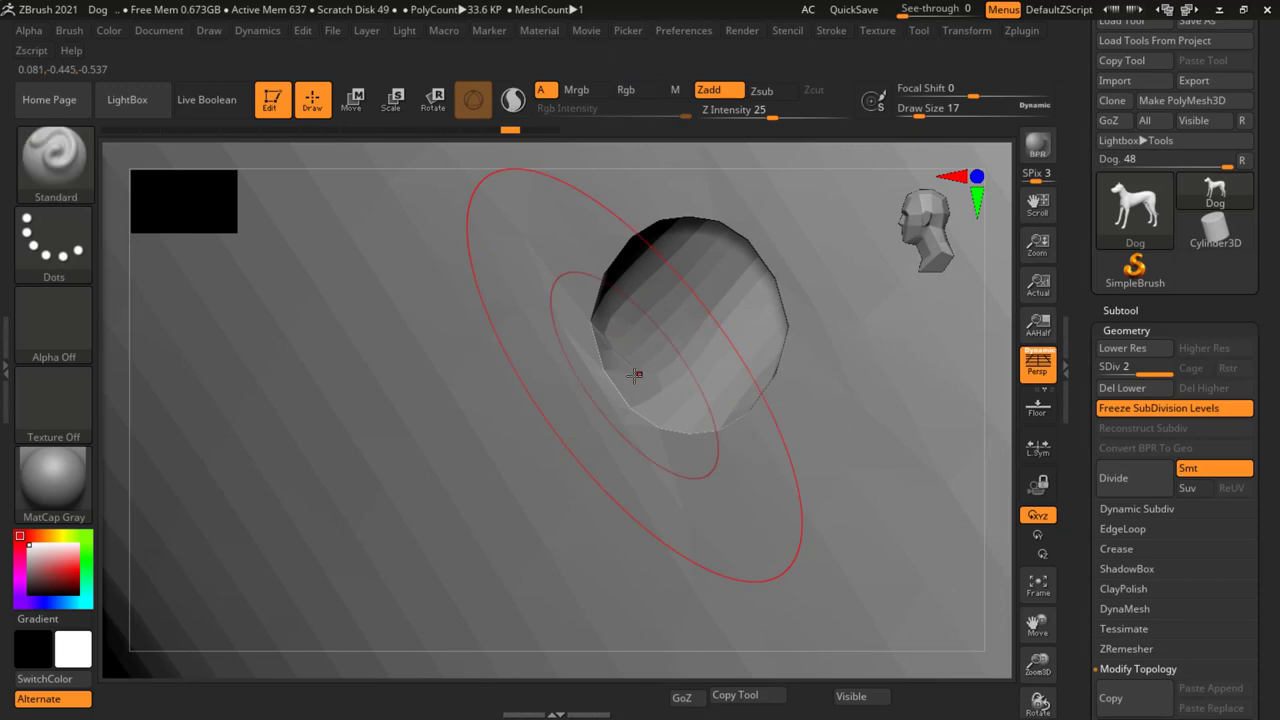
Drop the draw size to 4, undo the last change at the neck hole, and reframe the neck.
key("s")
left_click_drag(622, 375, 624, 375)
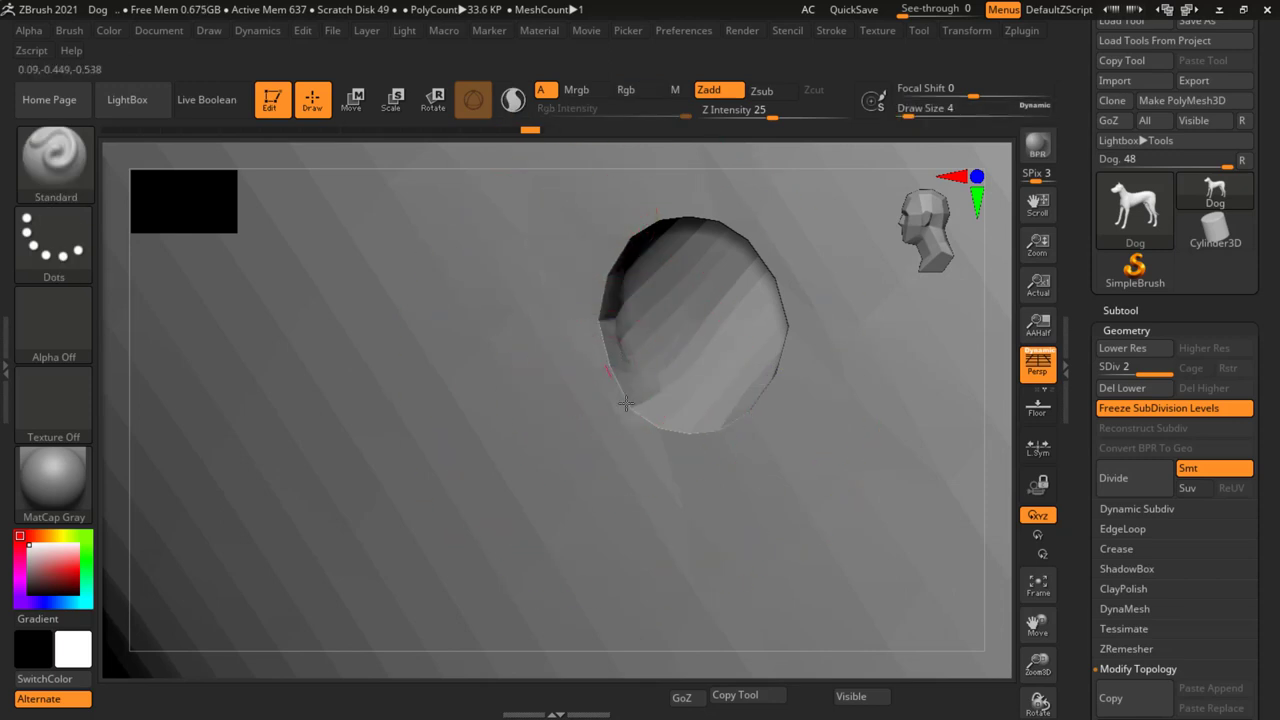
right_click_drag(785, 269, 712, 303)
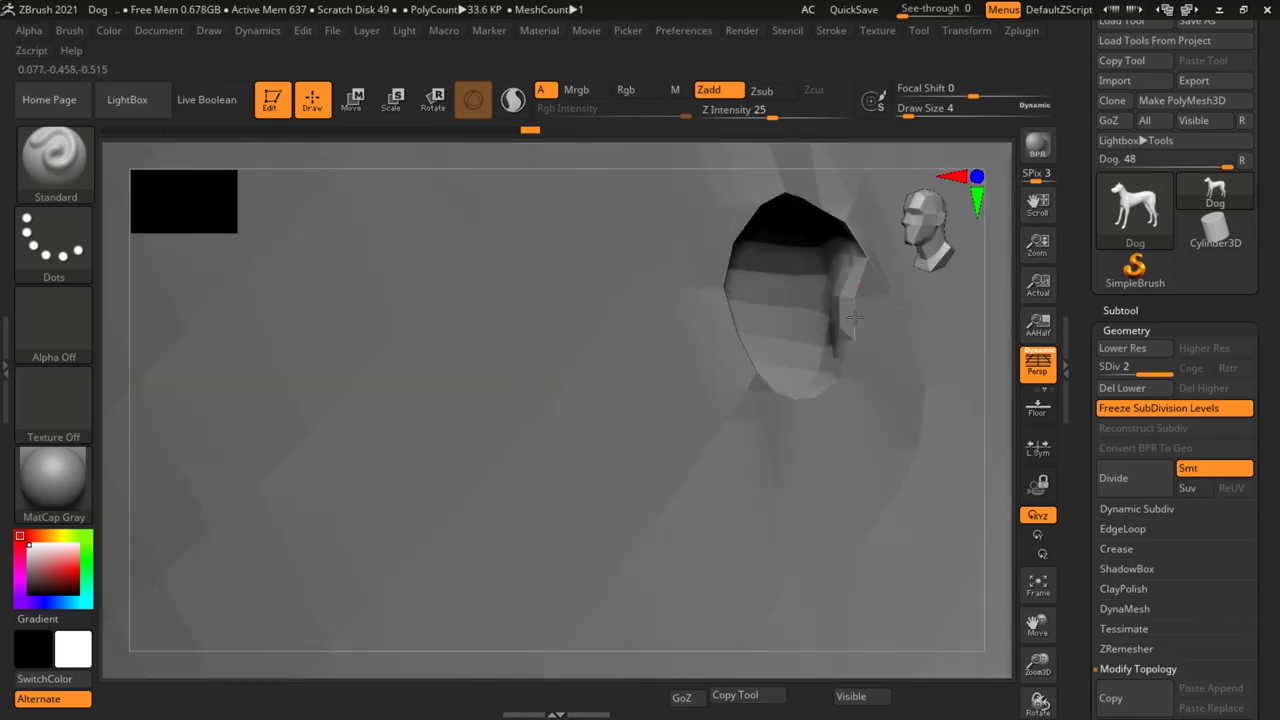
key("ctrl+z")
mouse_move(863, 355)
right_mouse_down("ctrl")
mouse_move(714, 376)
mouse_move(877, 354)
mouse_move(798, 387)
mouse_move(808, 356)
mouse_move(794, 366)
right_mouse_up("ctrl")
right_click_drag(626, 357, 636, 383, "ctrl")
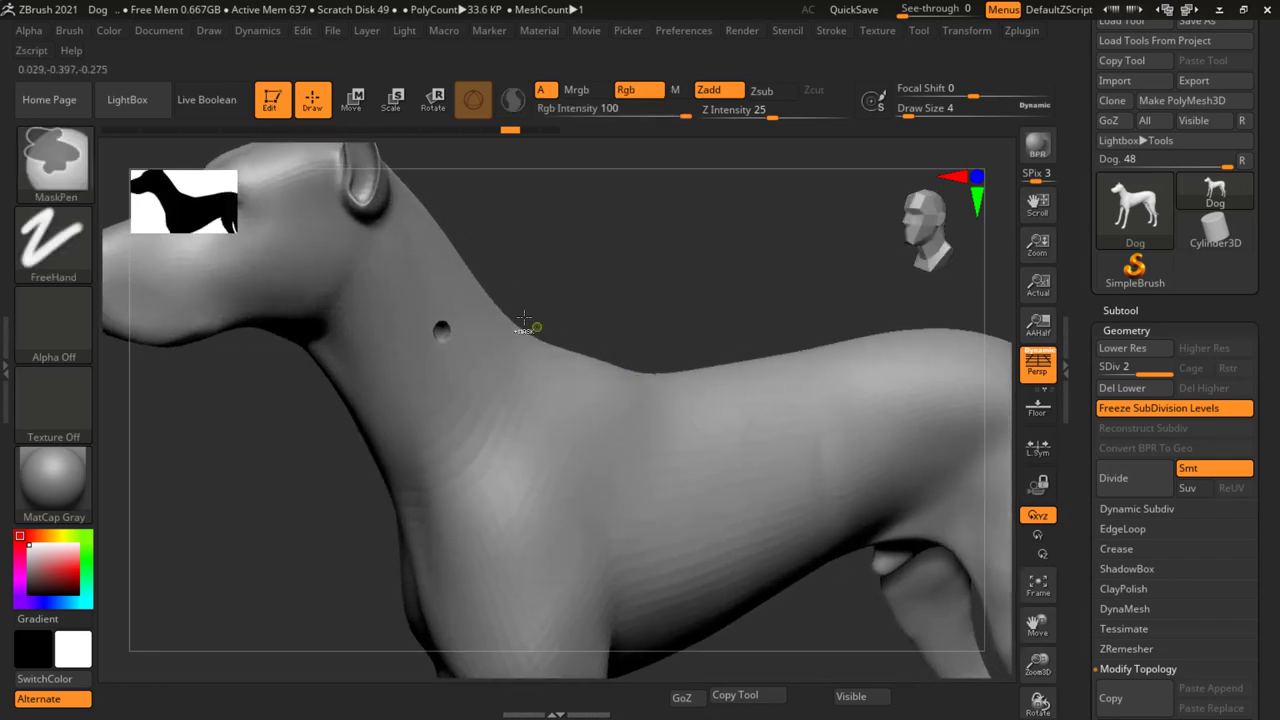
mouse_move(524, 318)
right_mouse_down()
mouse_move(655, 390)
mouse_move(763, 379)
right_mouse_up()
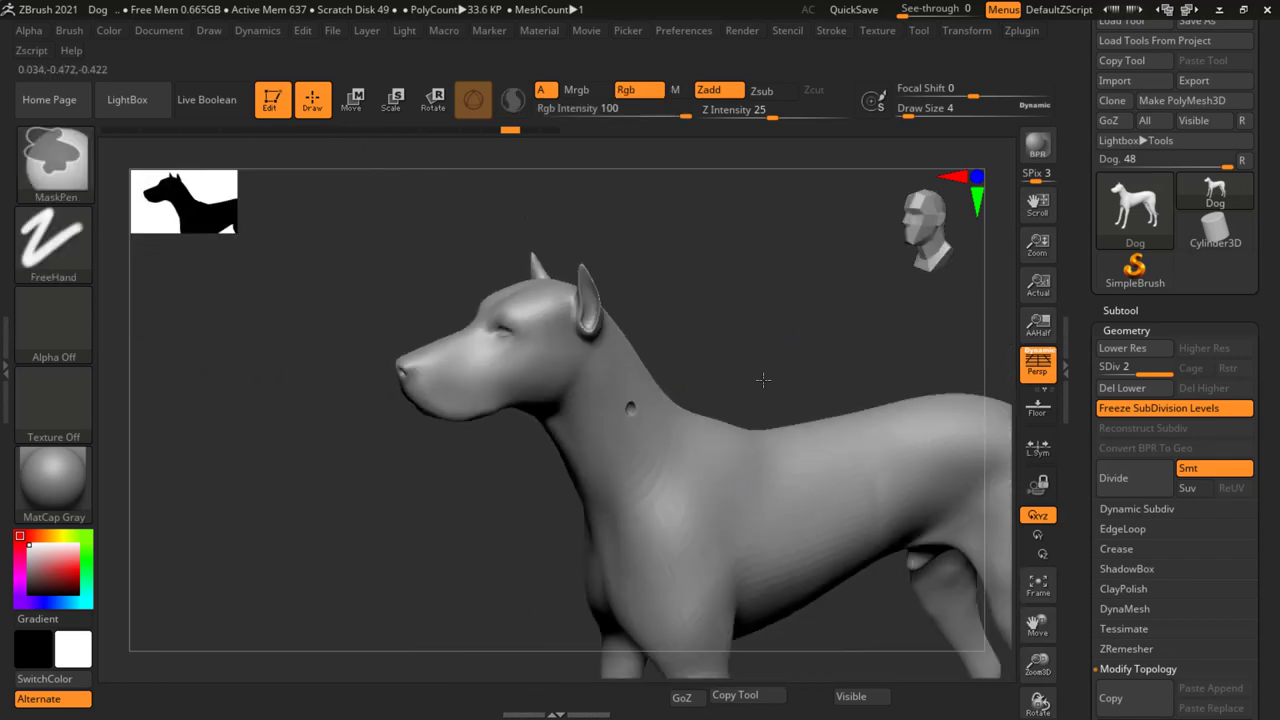
right_click_drag(803, 486, 743, 443, "alt")
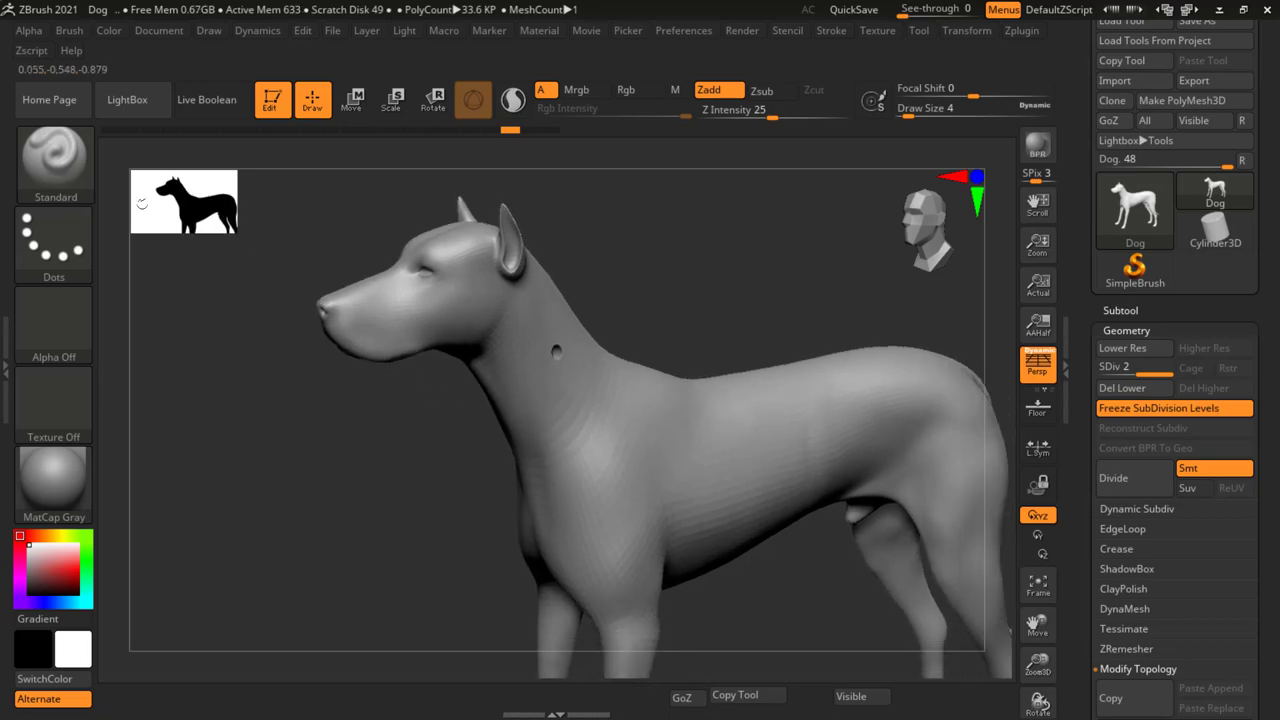
left_click(57, 172)
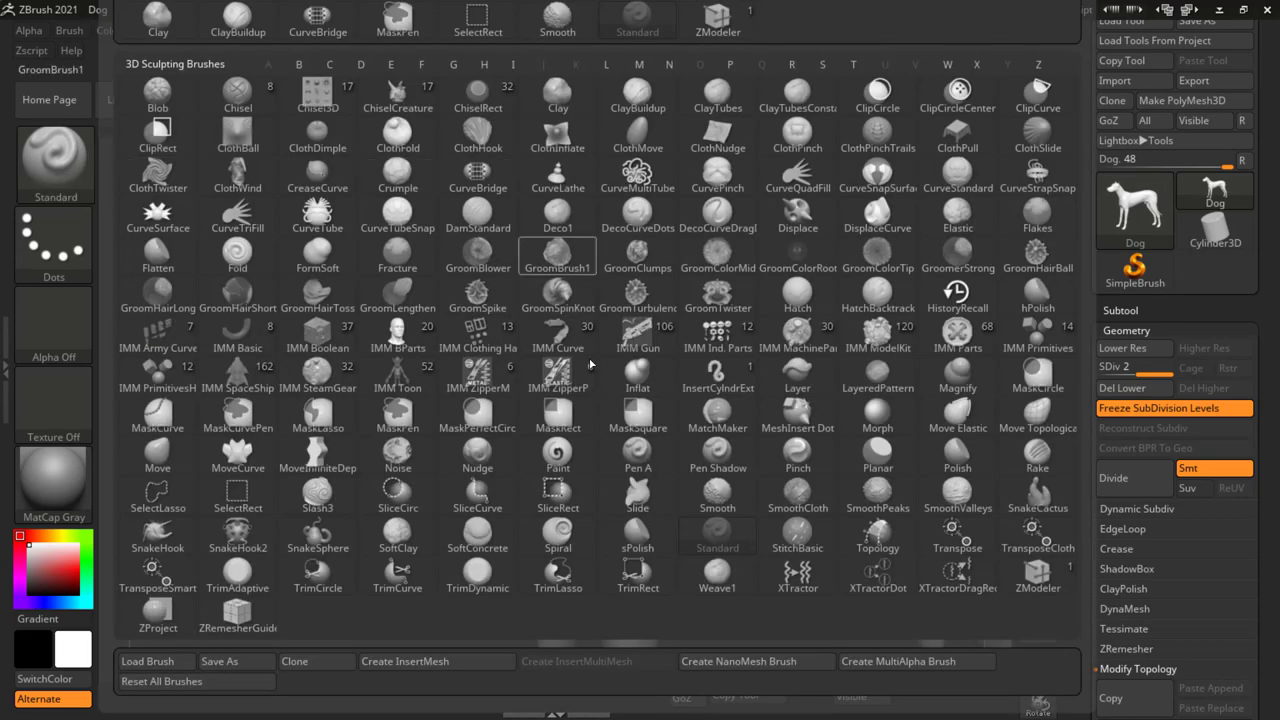
key("c")
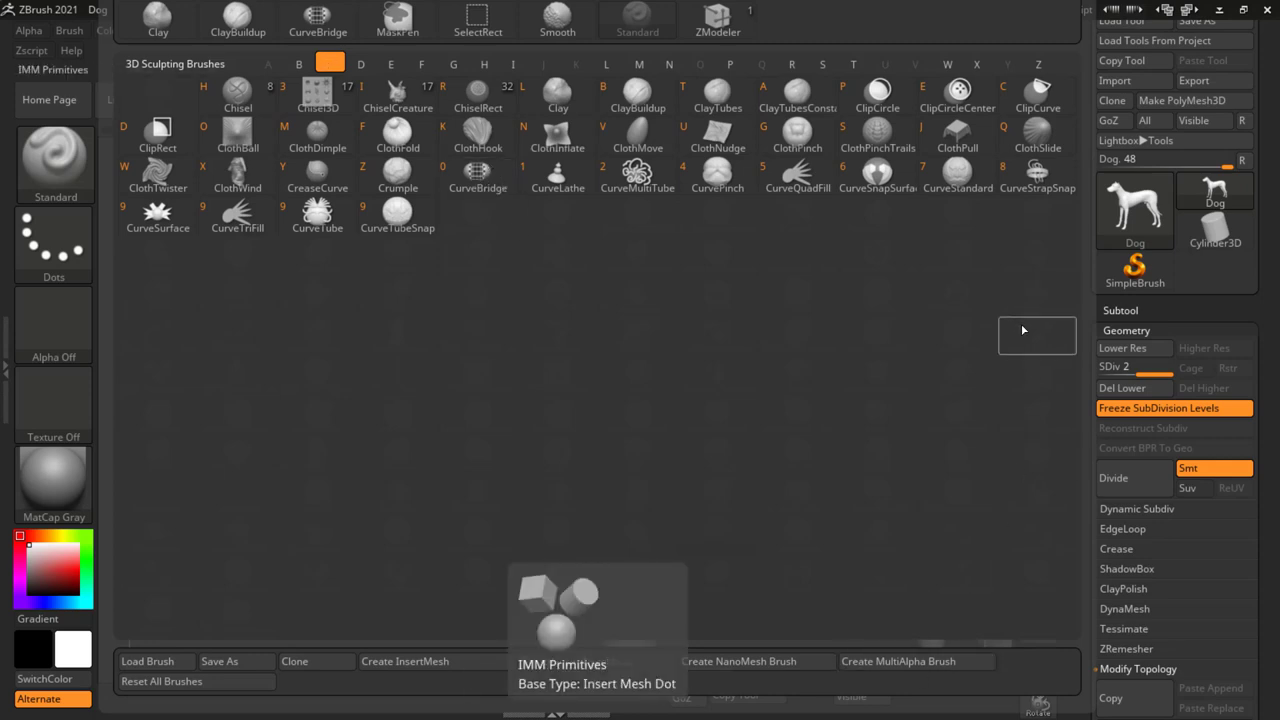
left_click(237, 212)
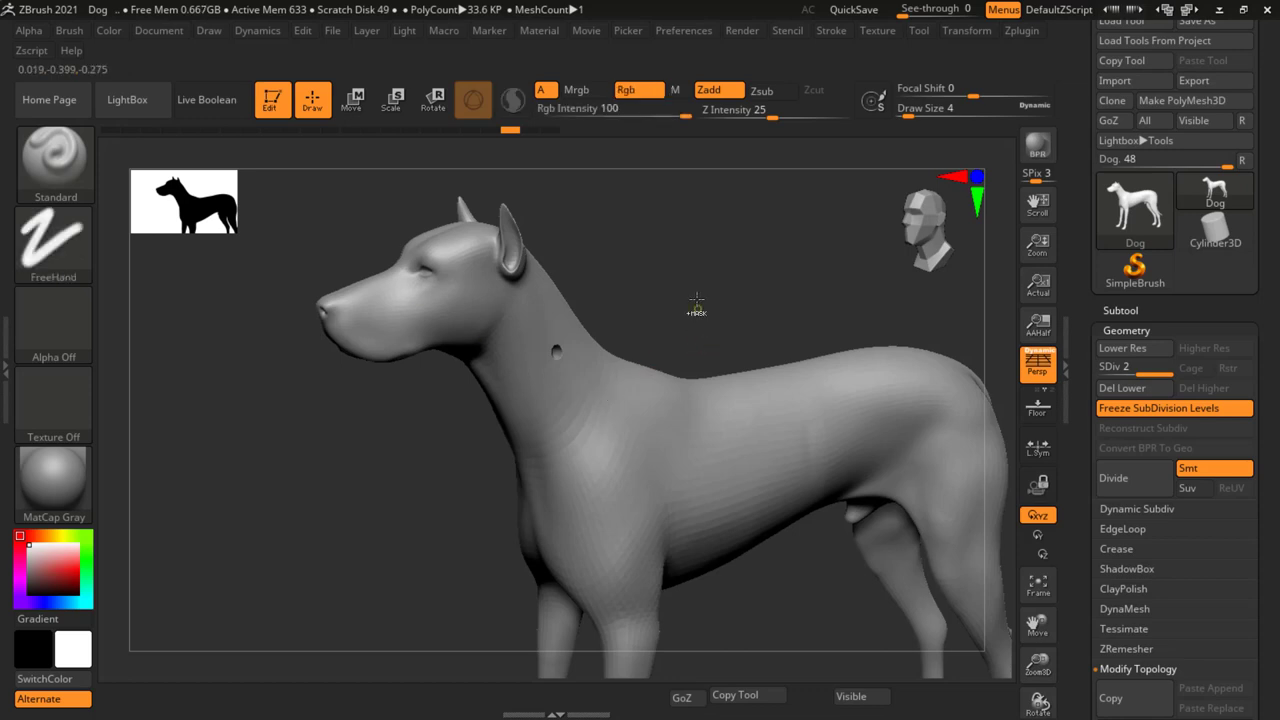
left_click_drag(697, 307, 665, 292)
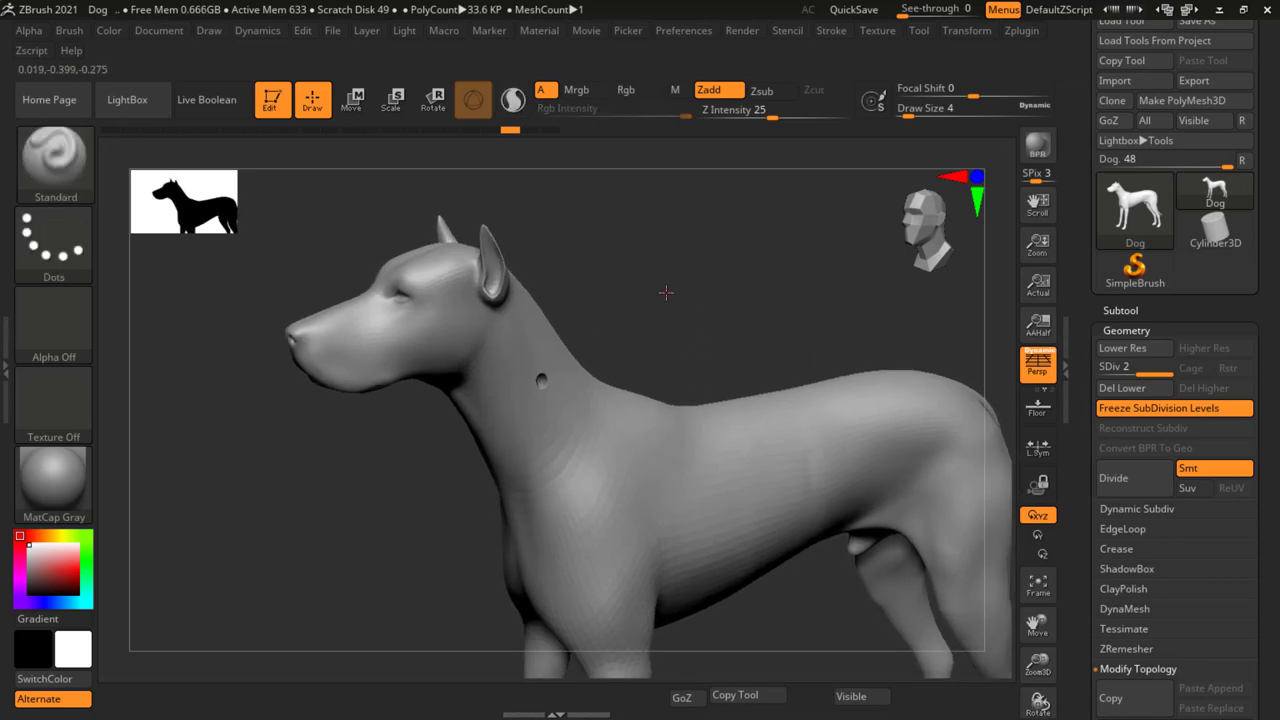